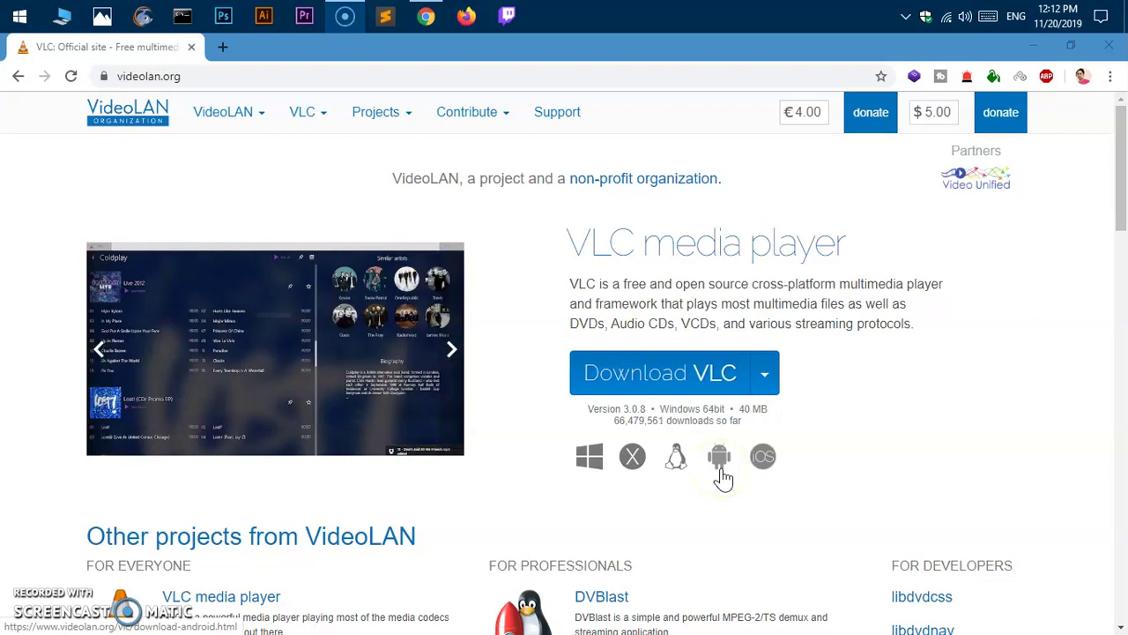
Step: Open the Download VLC platform dropdown and point out the Windows 64bit and Windows options
left_click(765, 469)
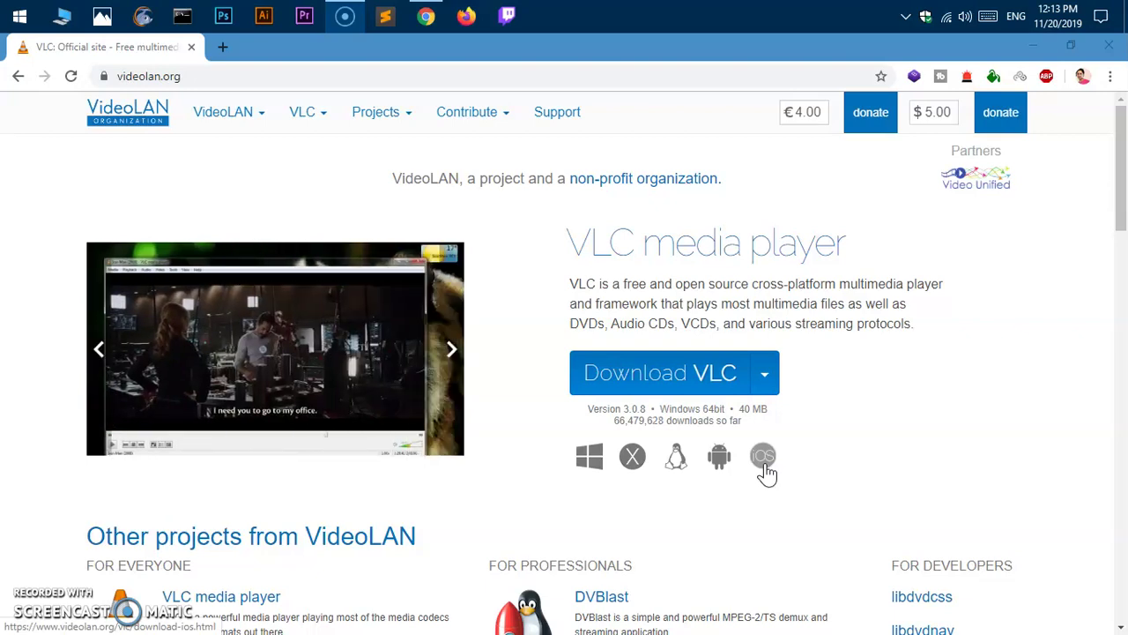
mouse_move(182, 134)
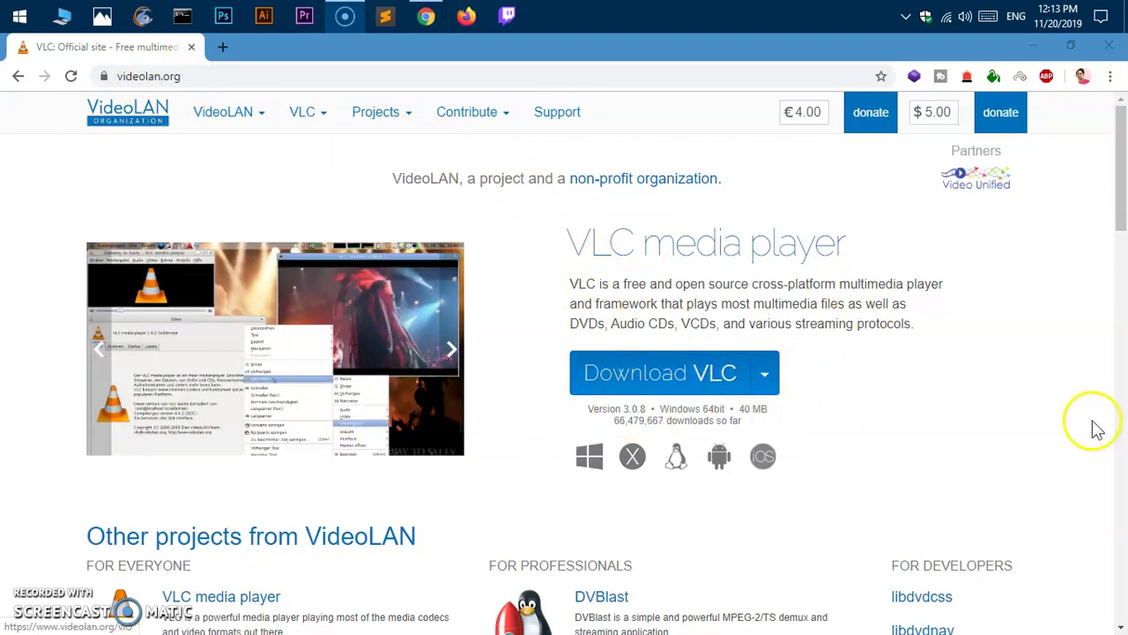
left_click(767, 377)
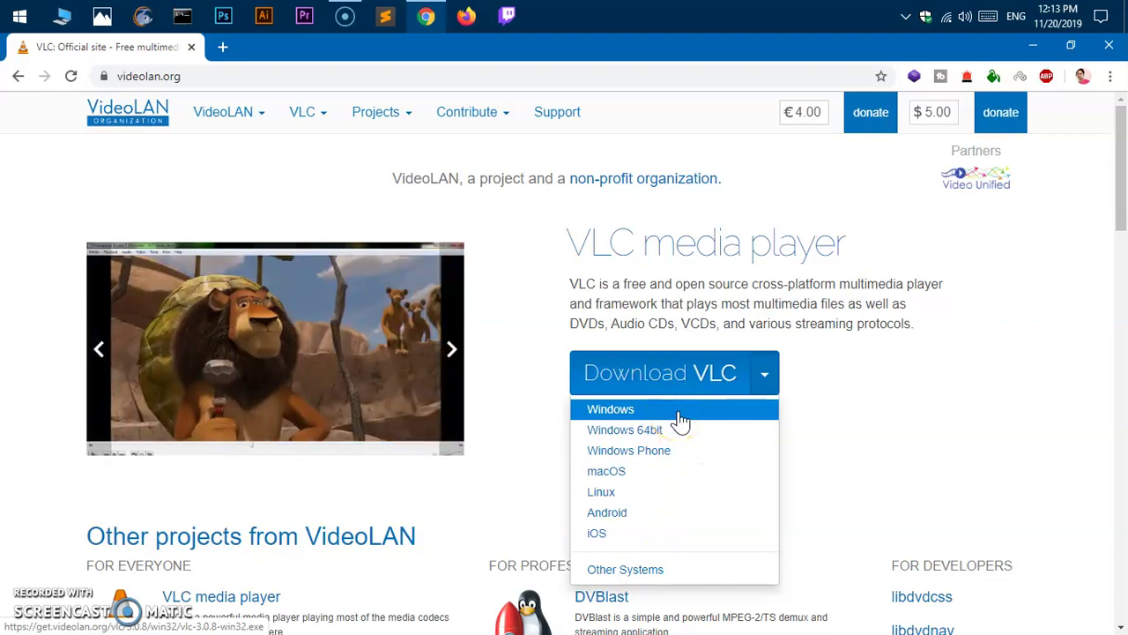
left_click(685, 437)
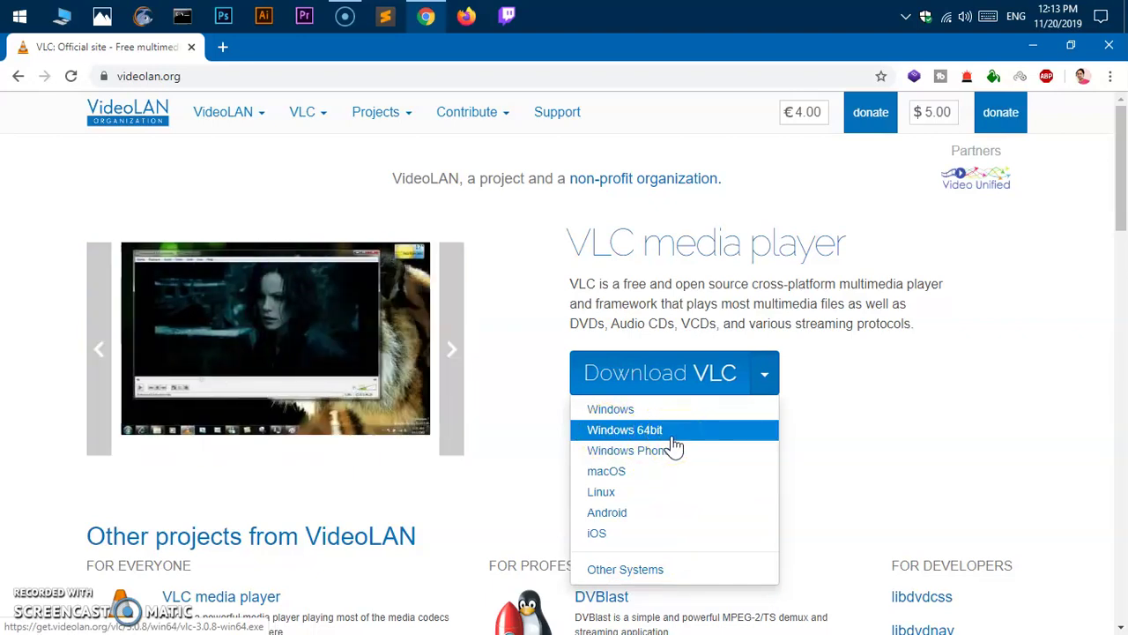
left_click(633, 413)
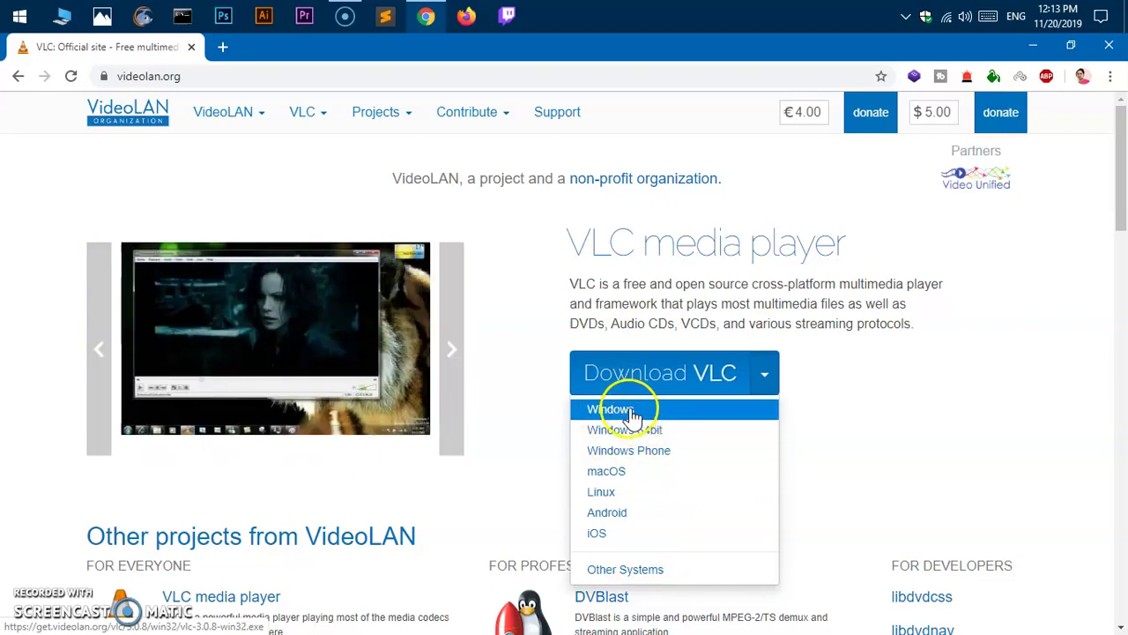
Step: Choose the Windows 64bit build and save vlc-3.0.8-win64 (1).exe to the Desktop
left_click(675, 432)
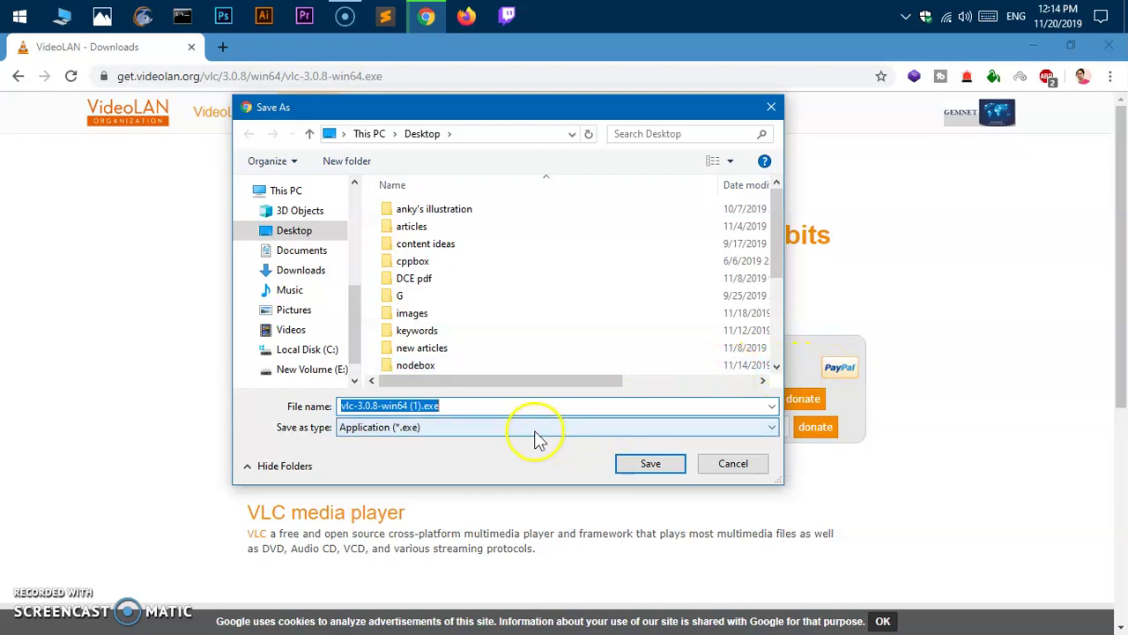
left_click(395, 134)
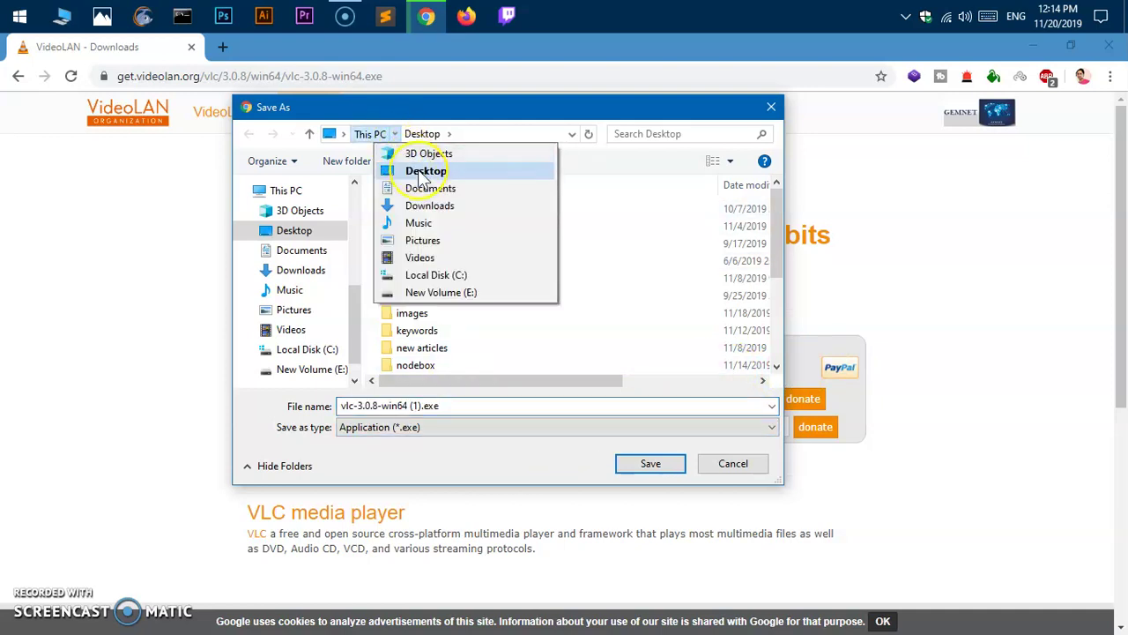
left_click(422, 172)
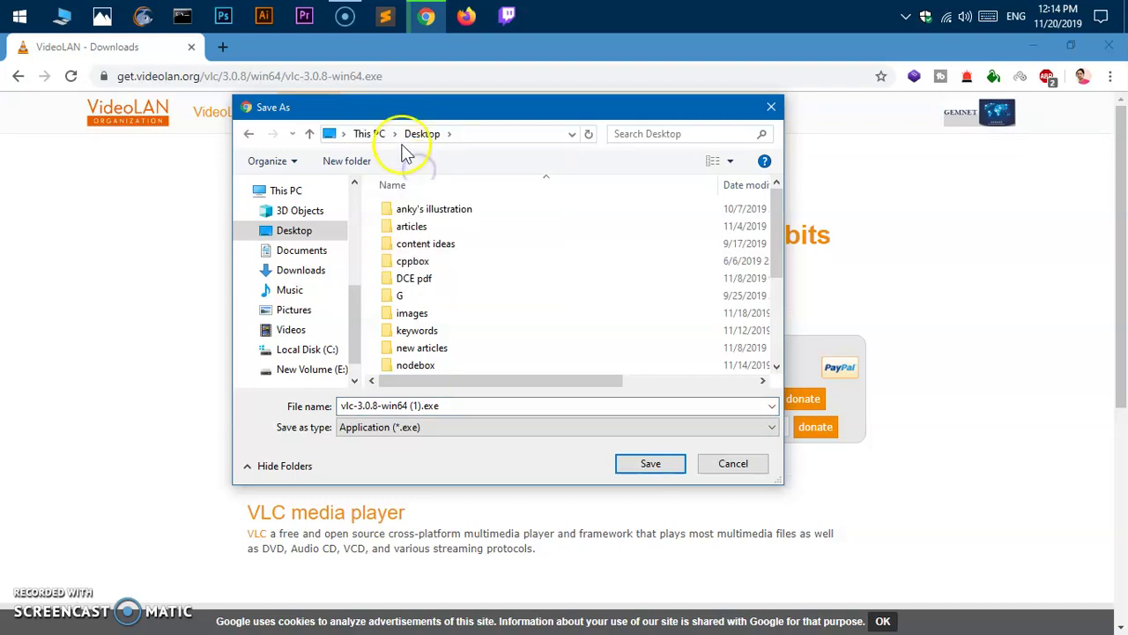
left_click(395, 134)
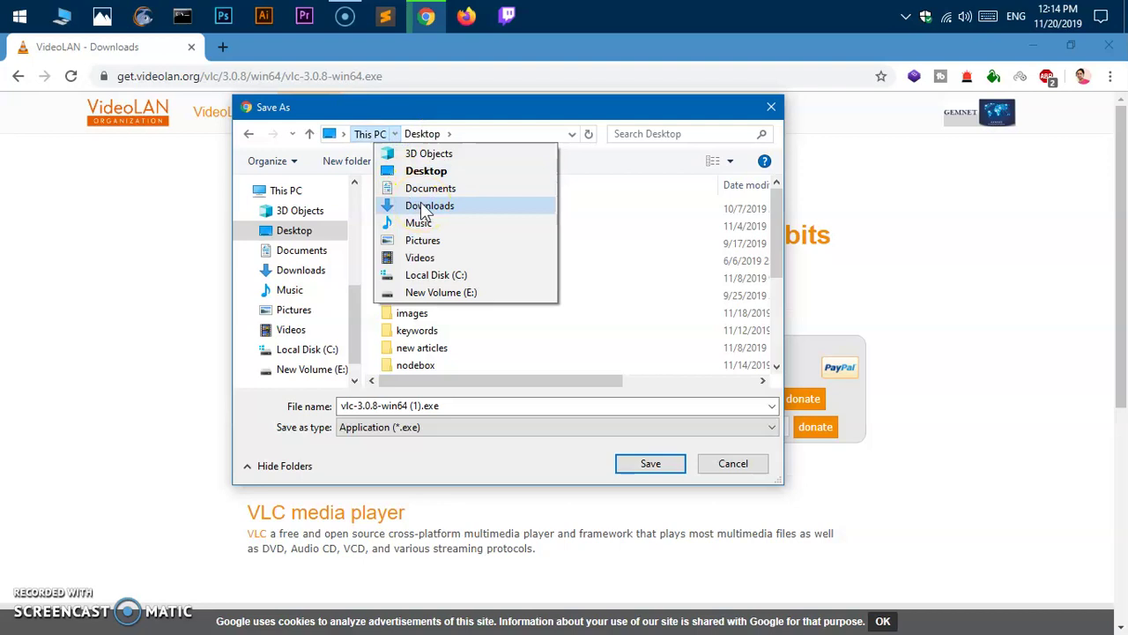
left_click(633, 168)
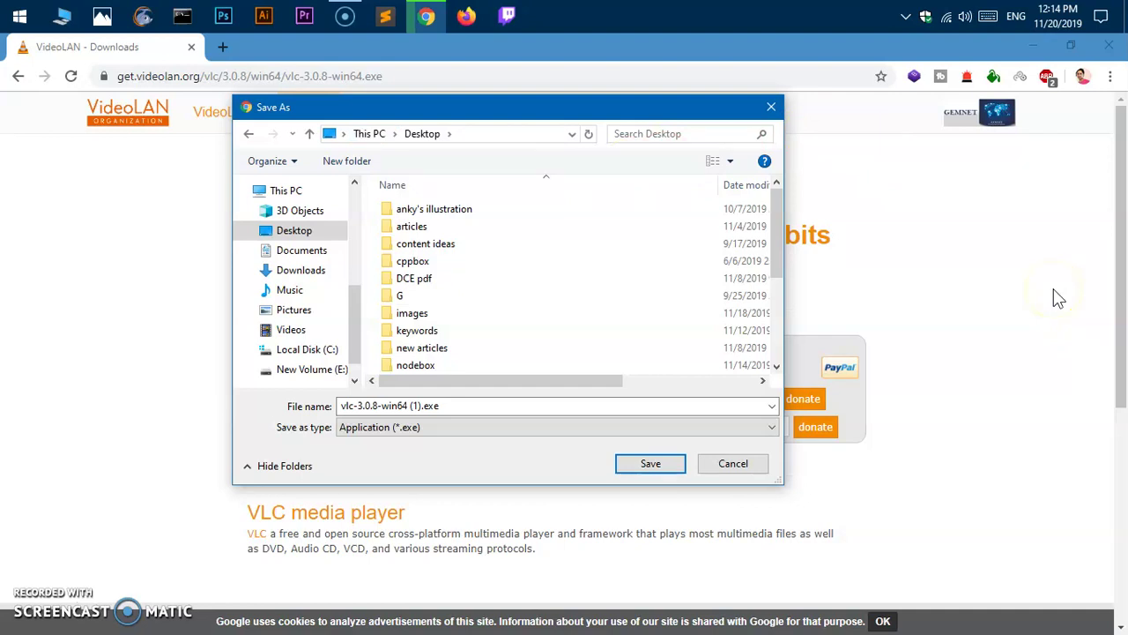
left_click(583, 428)
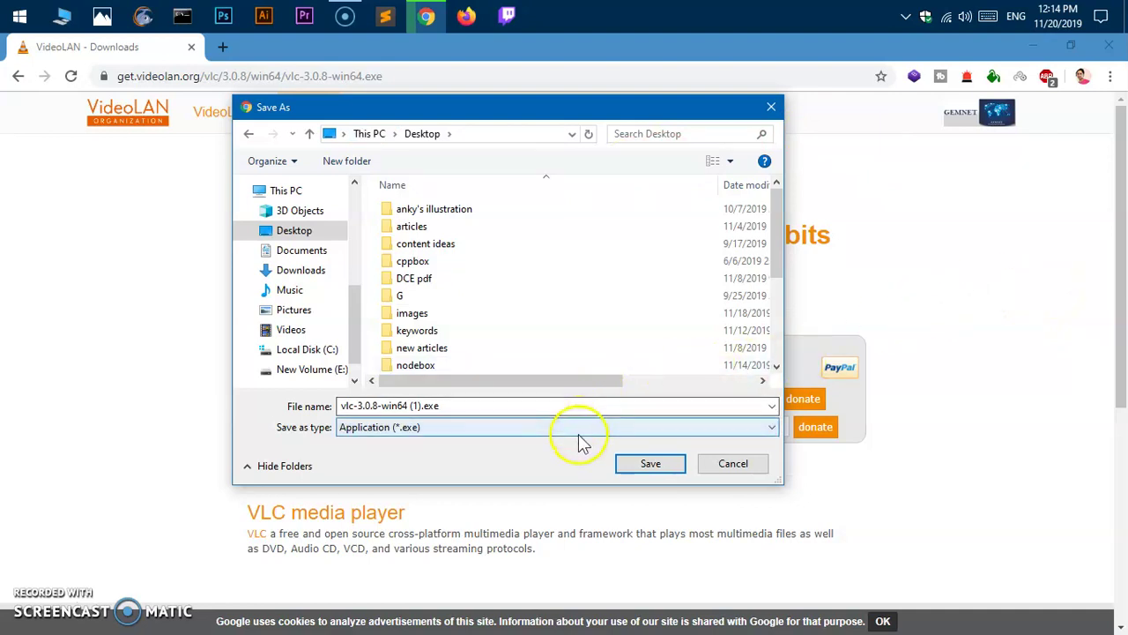
left_click(650, 463)
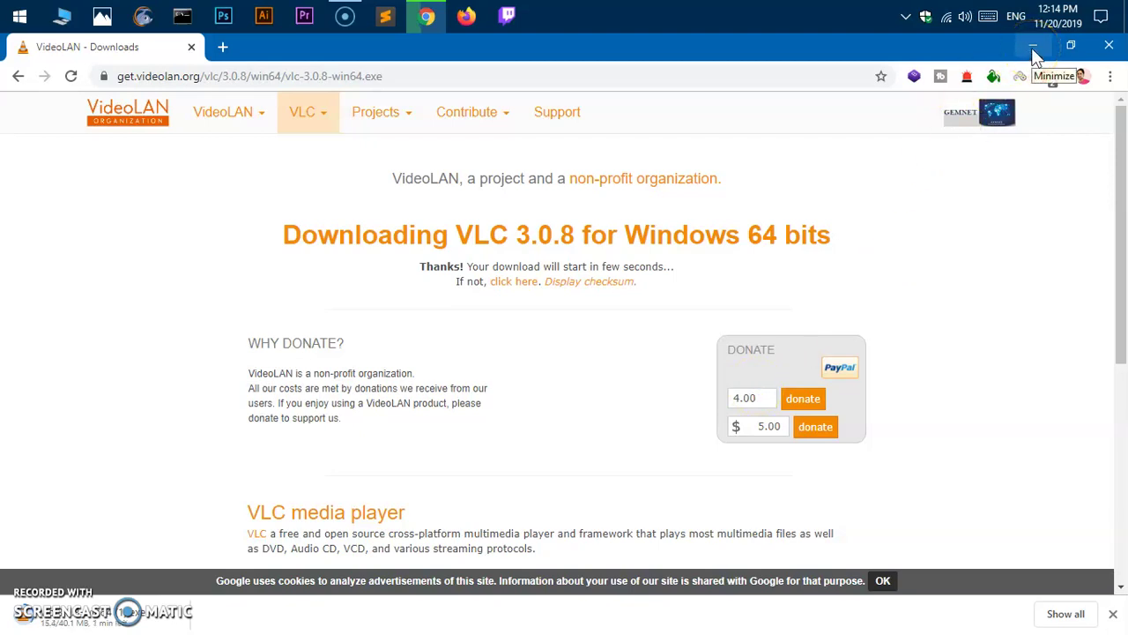
Step: Minimize Chrome and launch the downloaded VLC installer from the Desktop
left_click(1033, 46)
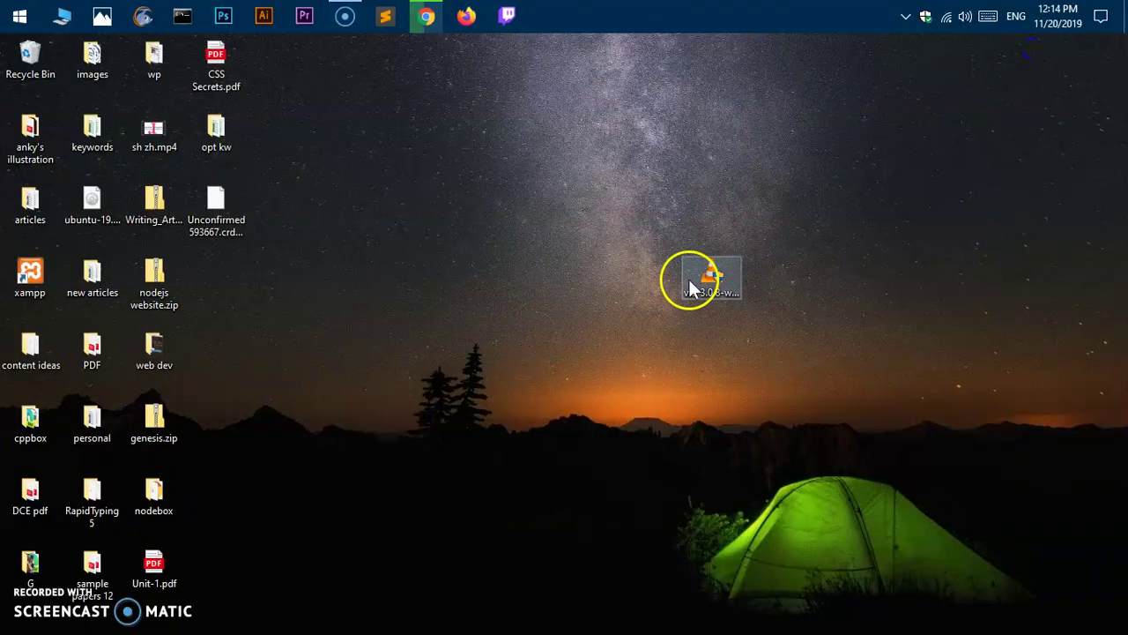
mouse_move(785, 320)
left_mouse_down()
mouse_move(783, 252)
mouse_move(650, 237)
mouse_move(600, 308)
left_mouse_up()
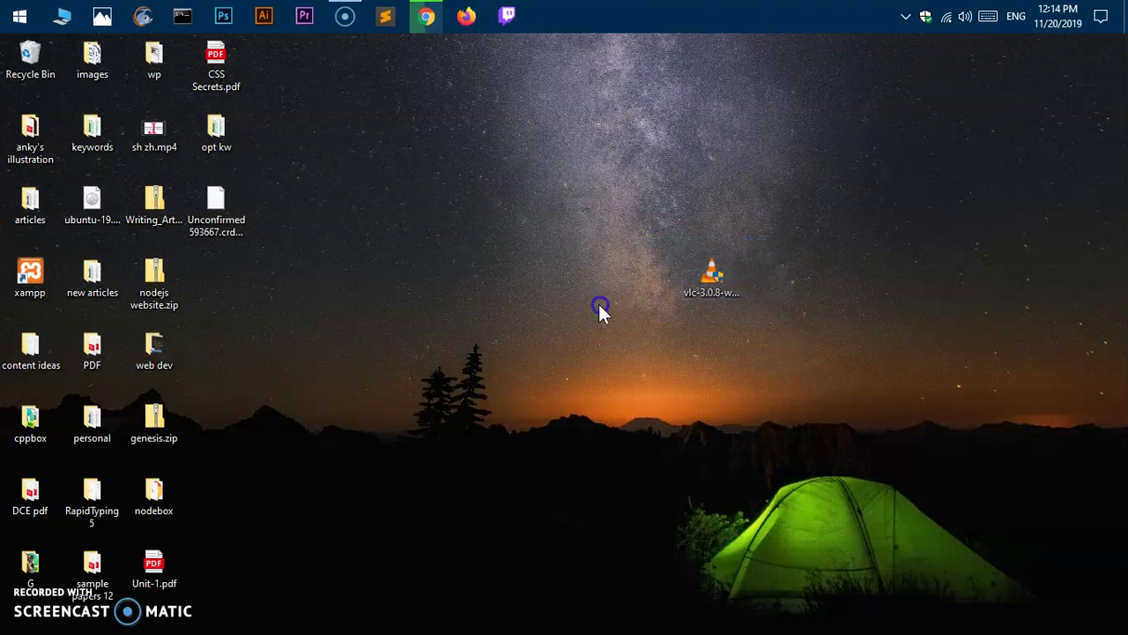
double_click(730, 277)
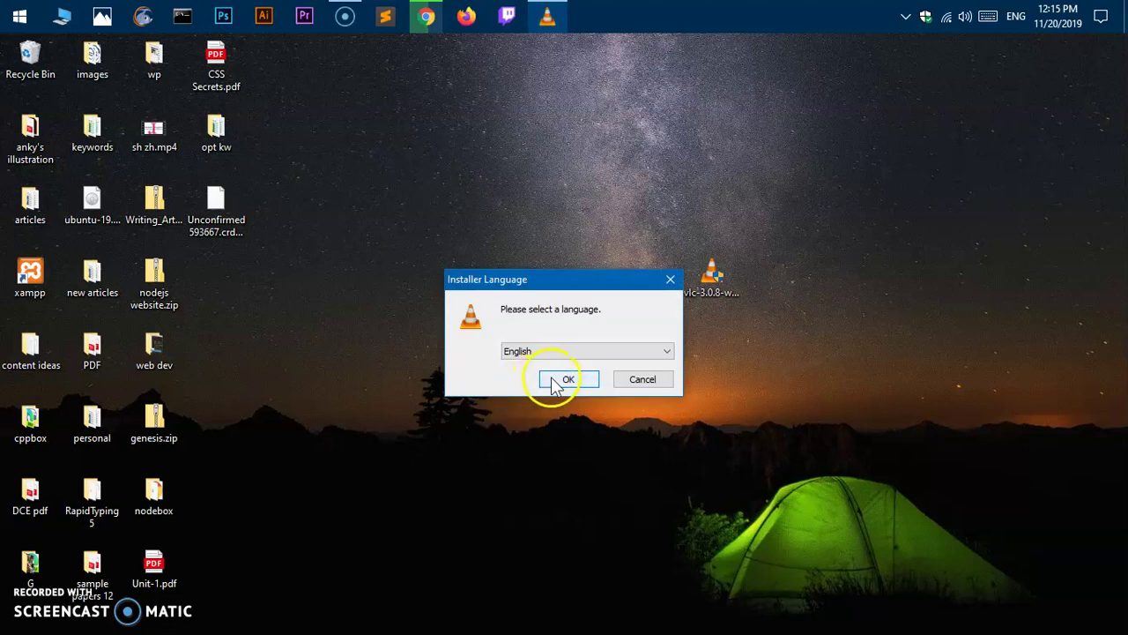
Step: Confirm English and advance past the welcome and license pages to Choose Components
left_click(552, 380)
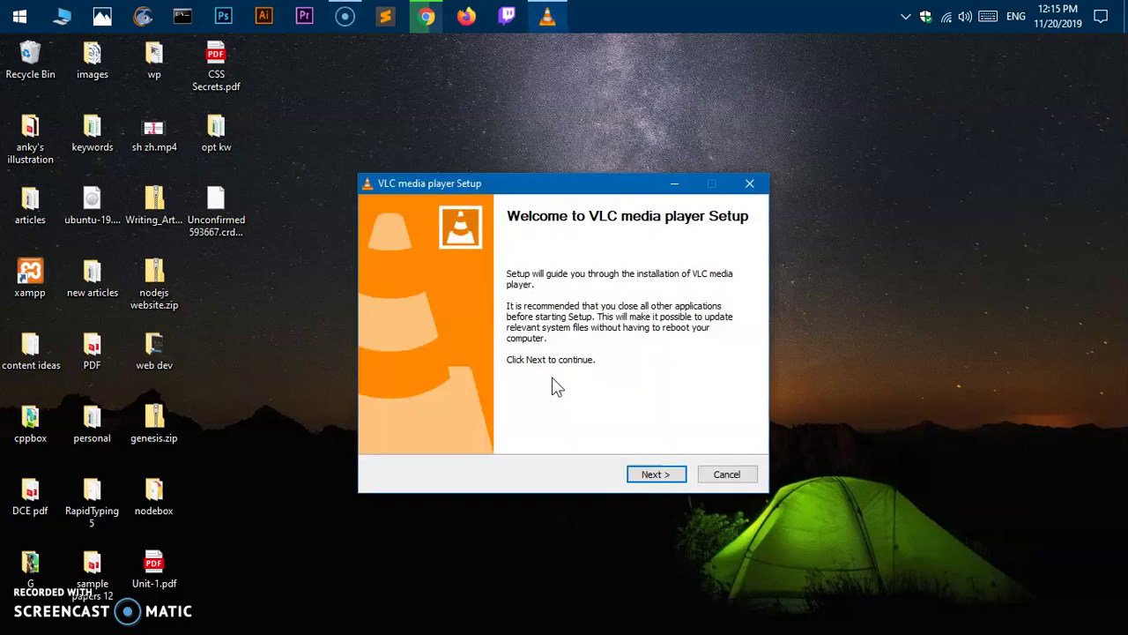
left_click(643, 476)
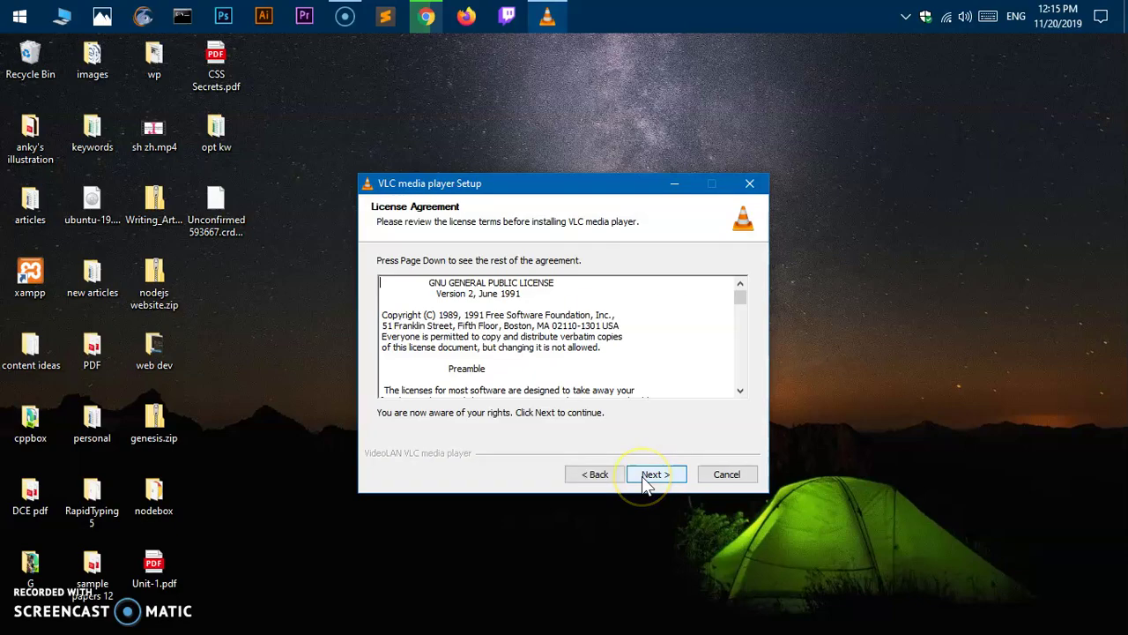
scroll(560, 335, "down", 20)
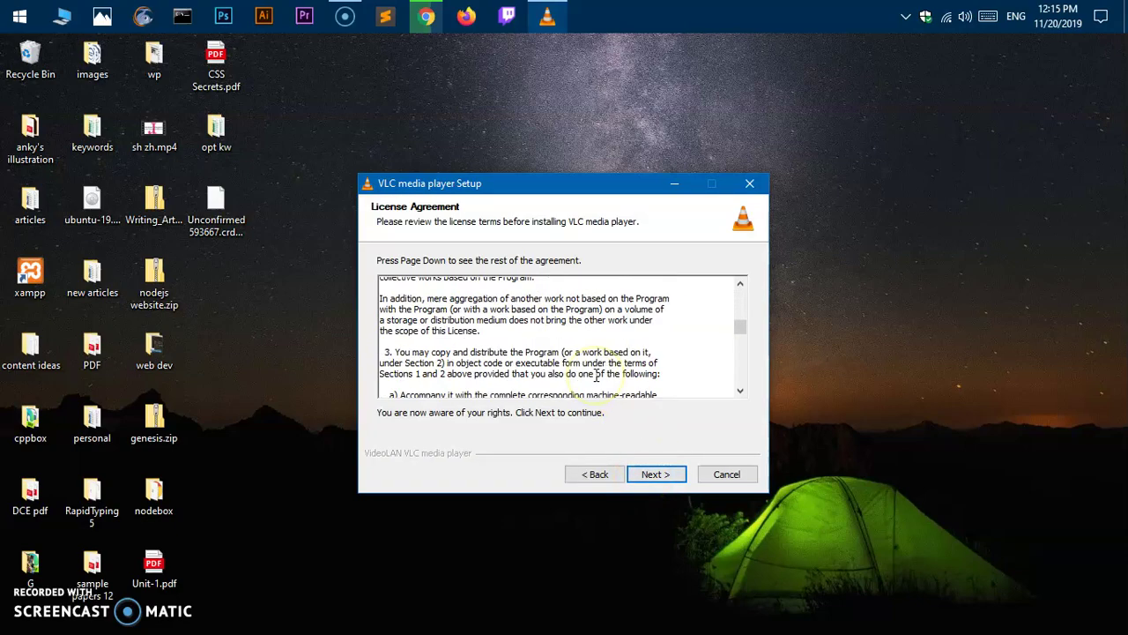
scroll(567, 250, "down", 10)
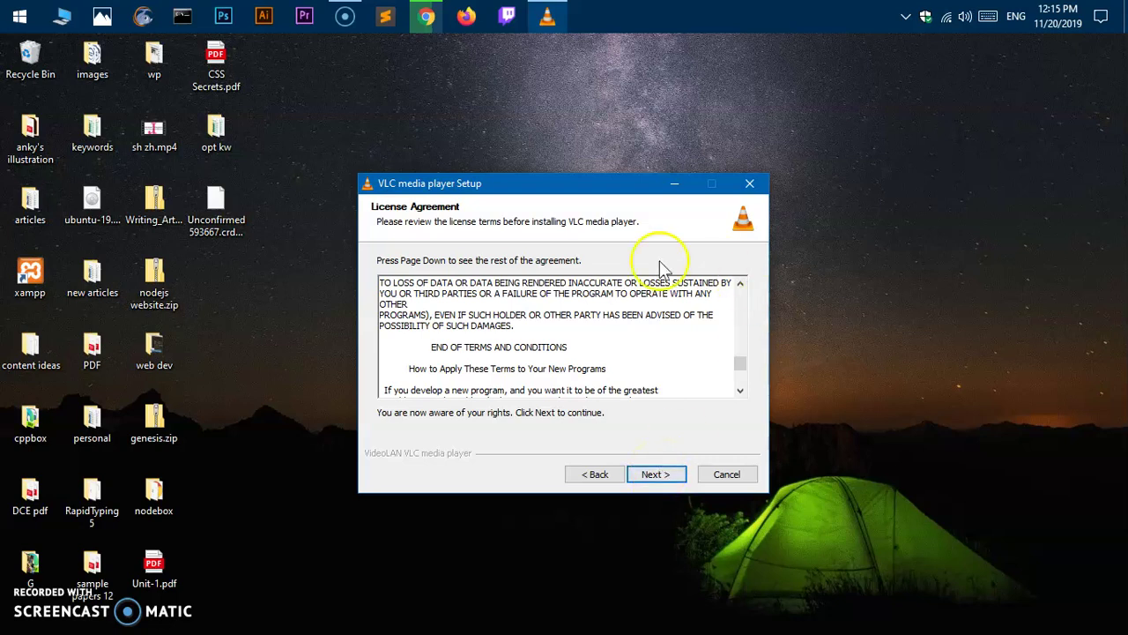
left_click(657, 480)
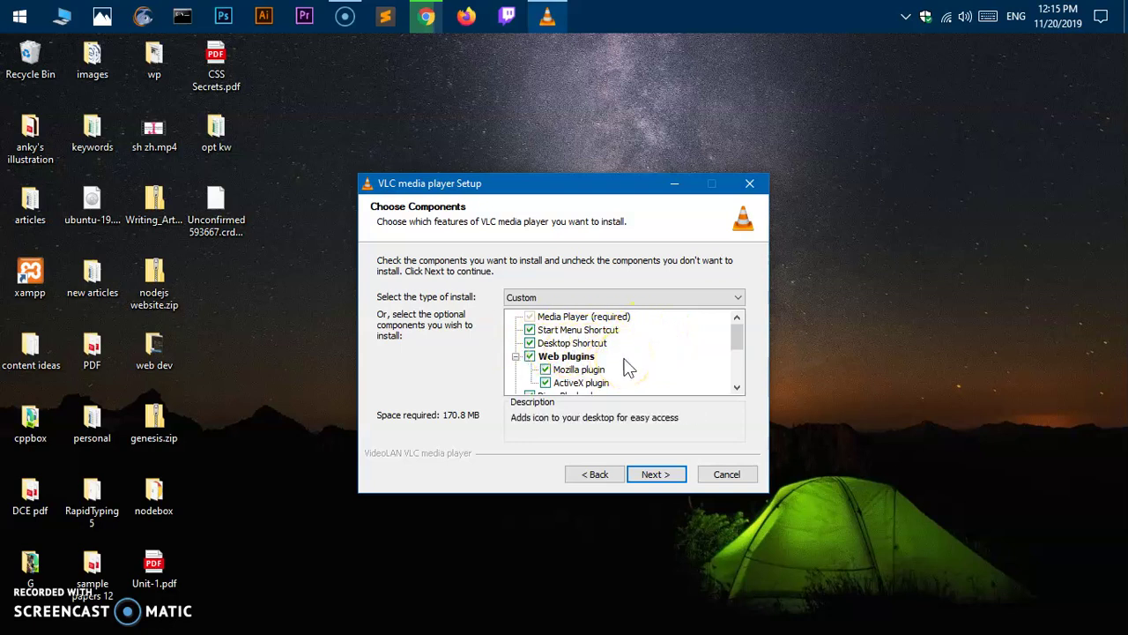
Step: Review the Custom components, all ticked except Delete preferences and cache (170.8 MB)
scroll(628, 368, "down", 2)
scroll(628, 368, "up", 2)
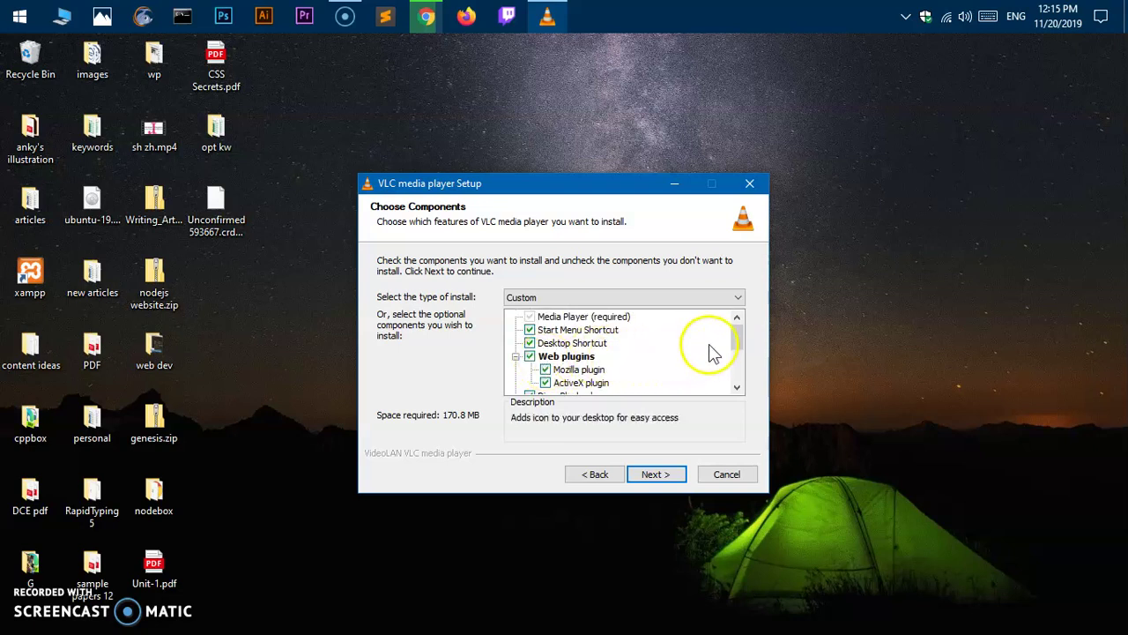
left_click_drag(737, 336, 737, 340)
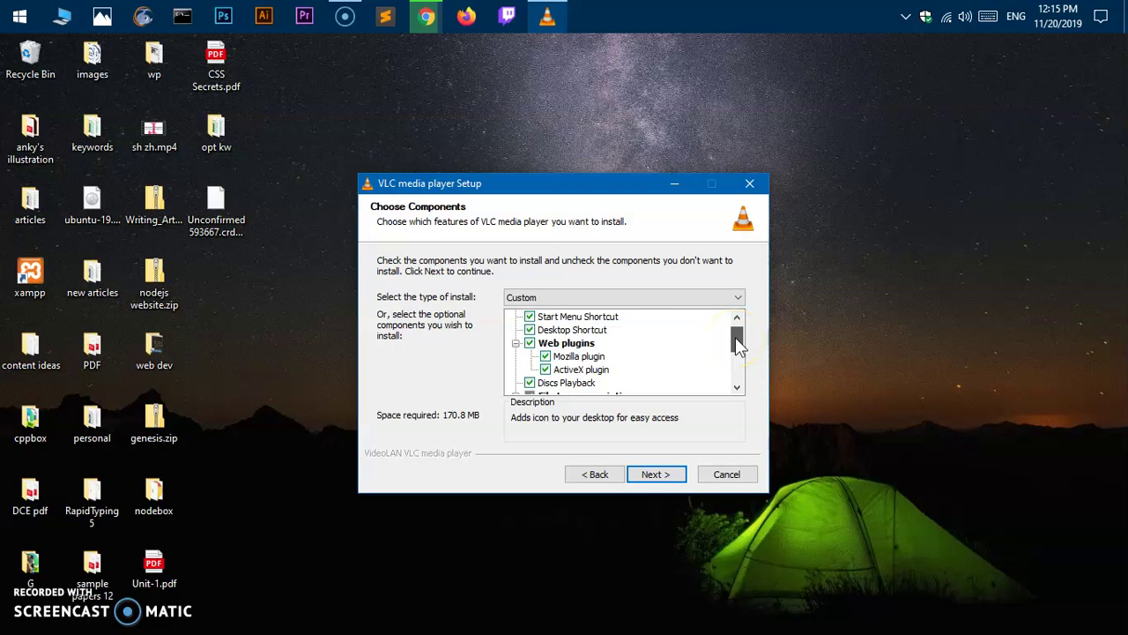
left_click_drag(736, 338, 736, 377)
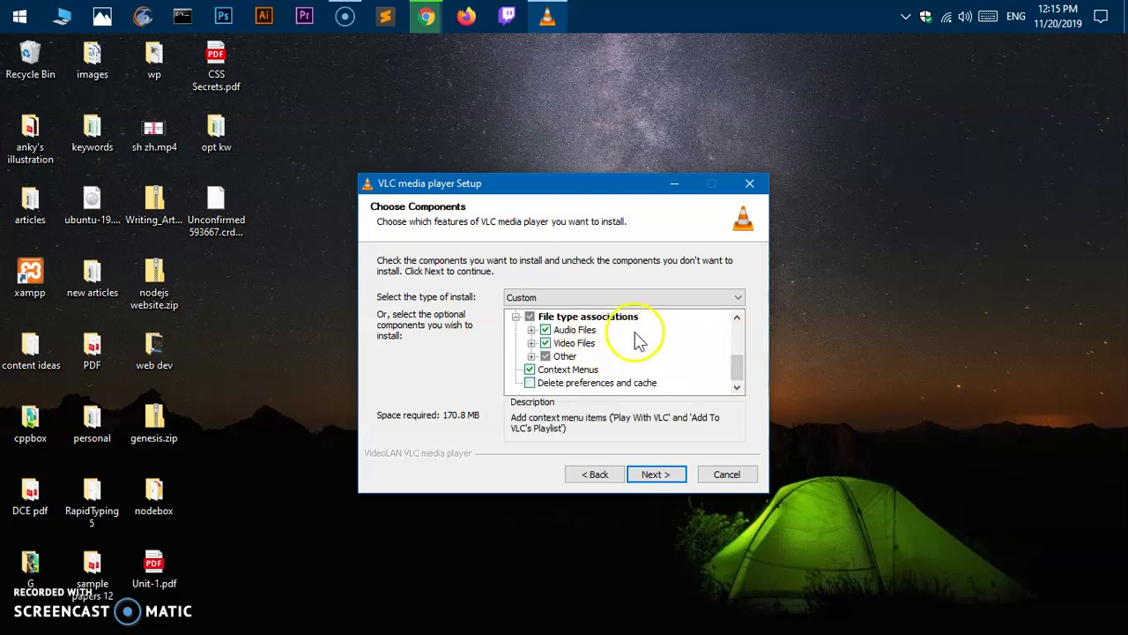
Step: Install VLC into C:\Program Files\VideoLAN\VLC and finish with Run VLC media player checked
left_click(660, 481)
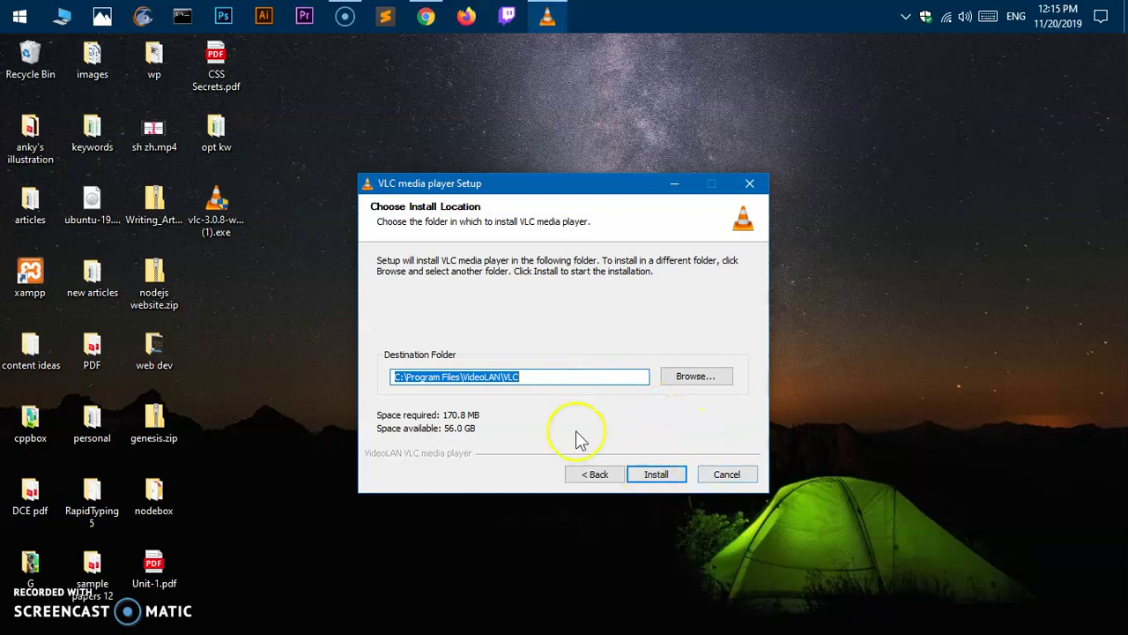
left_click(657, 475)
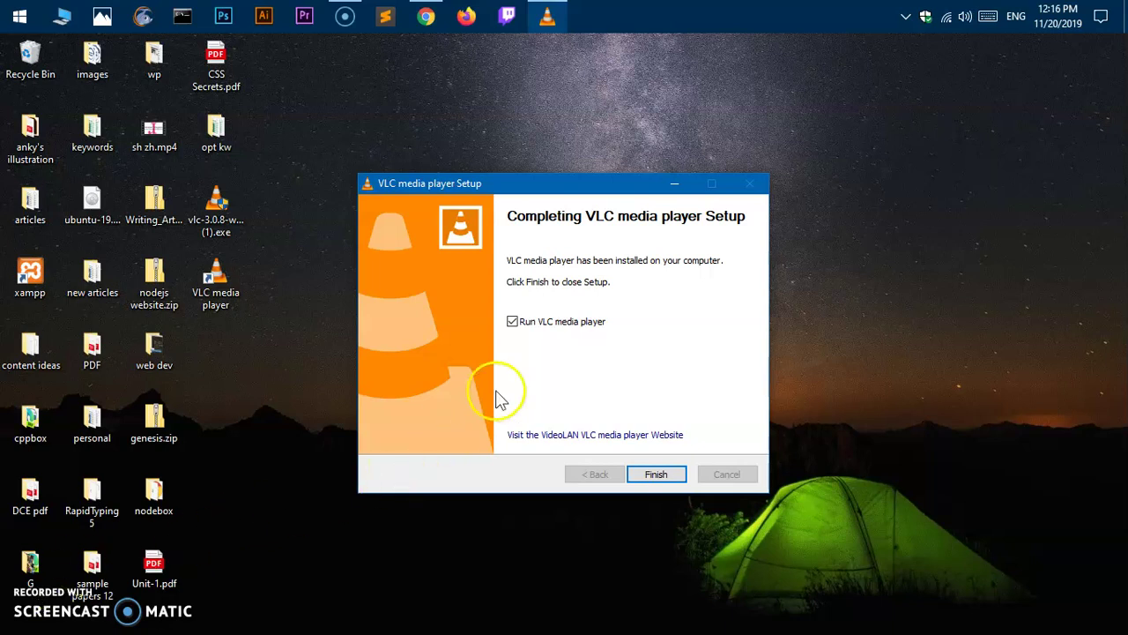
left_click(641, 475)
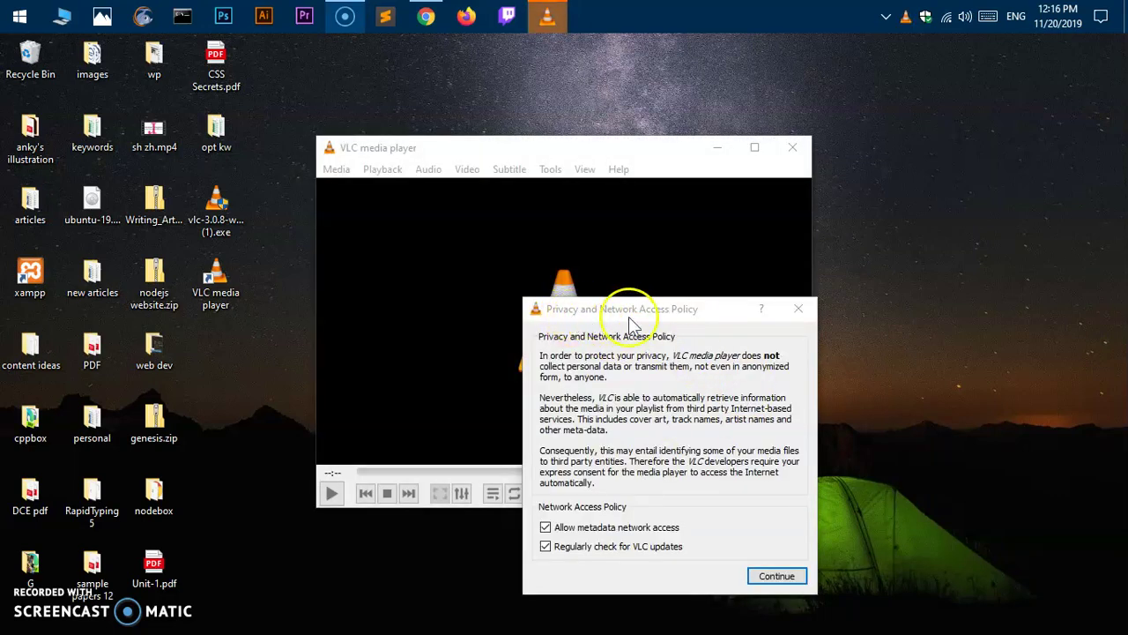
Step: Accept the privacy policy with metadata access and update checks on, then reposition the player window
left_click(696, 324)
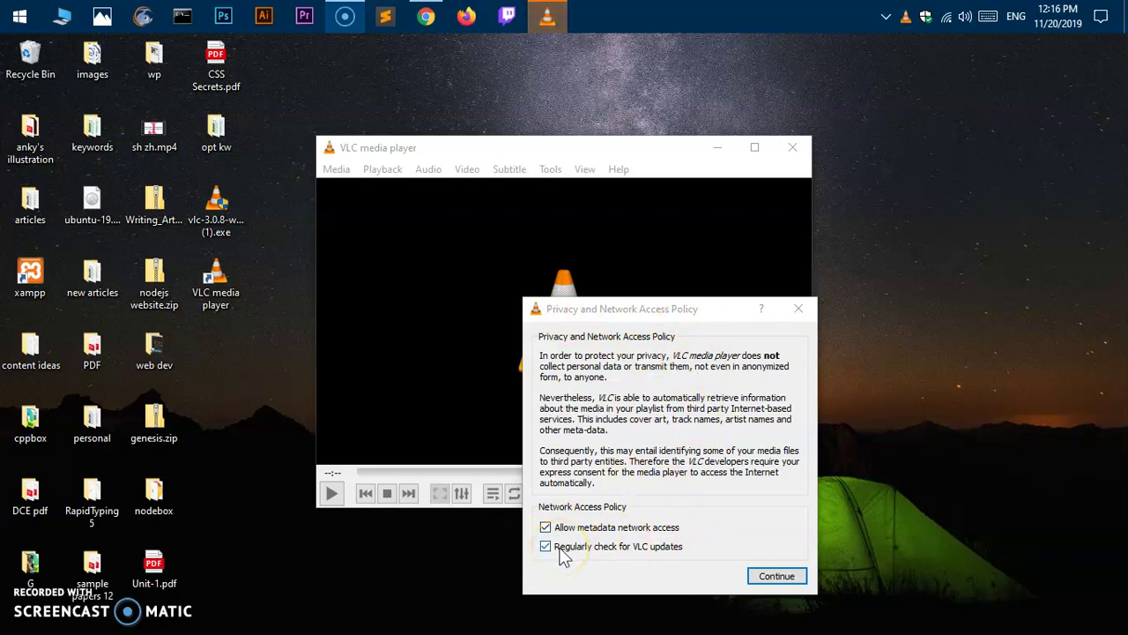
left_click(769, 564)
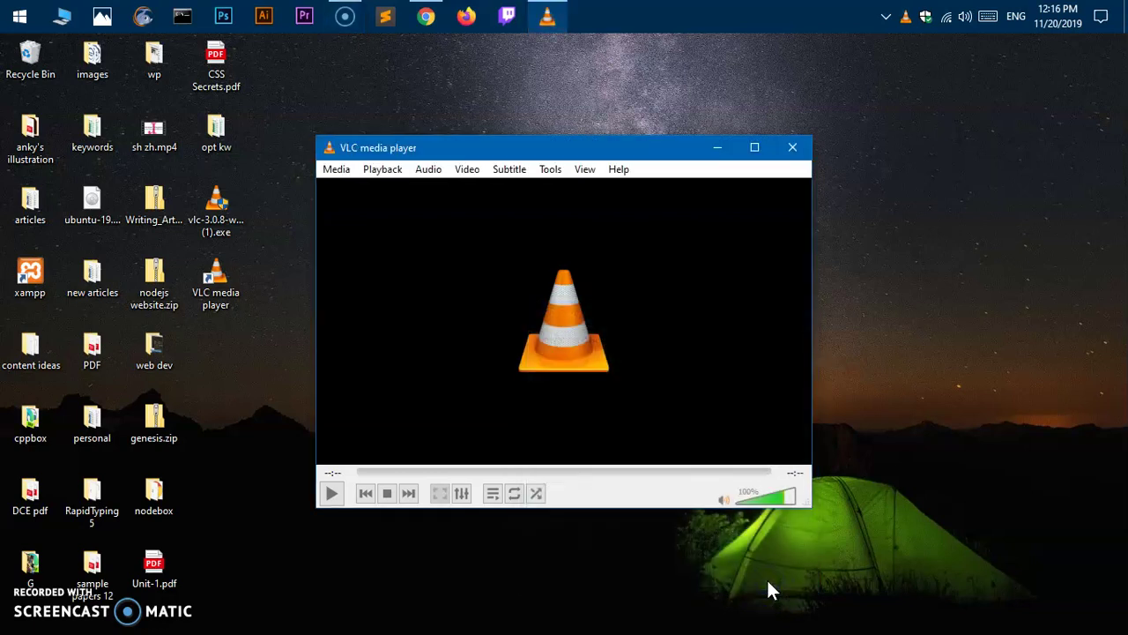
left_click_drag(548, 149, 585, 128)
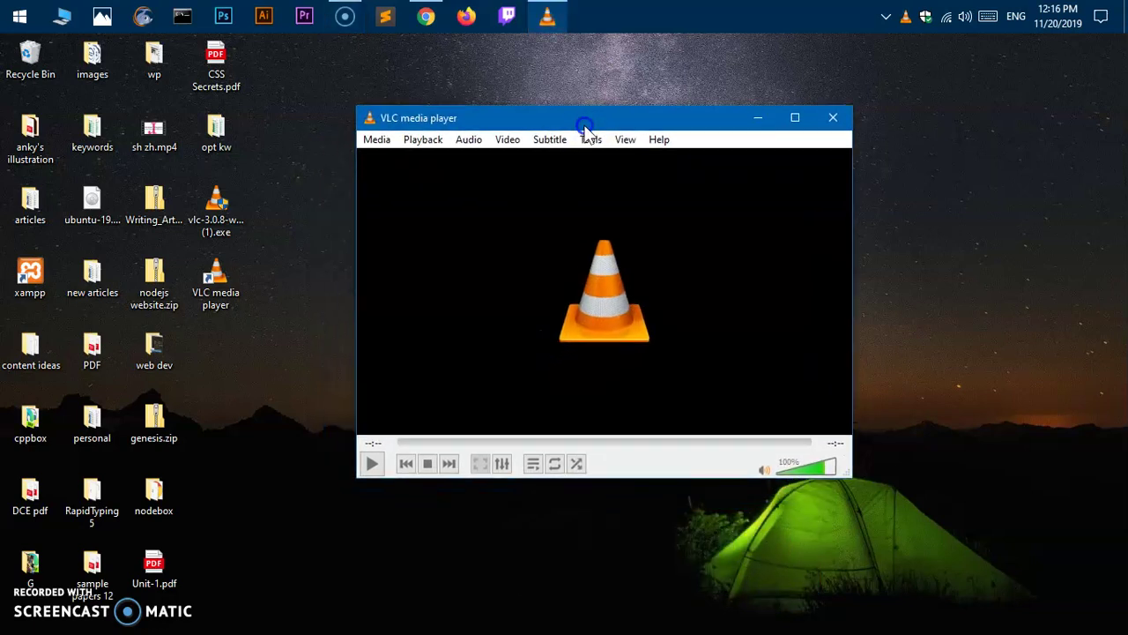
left_click(368, 145)
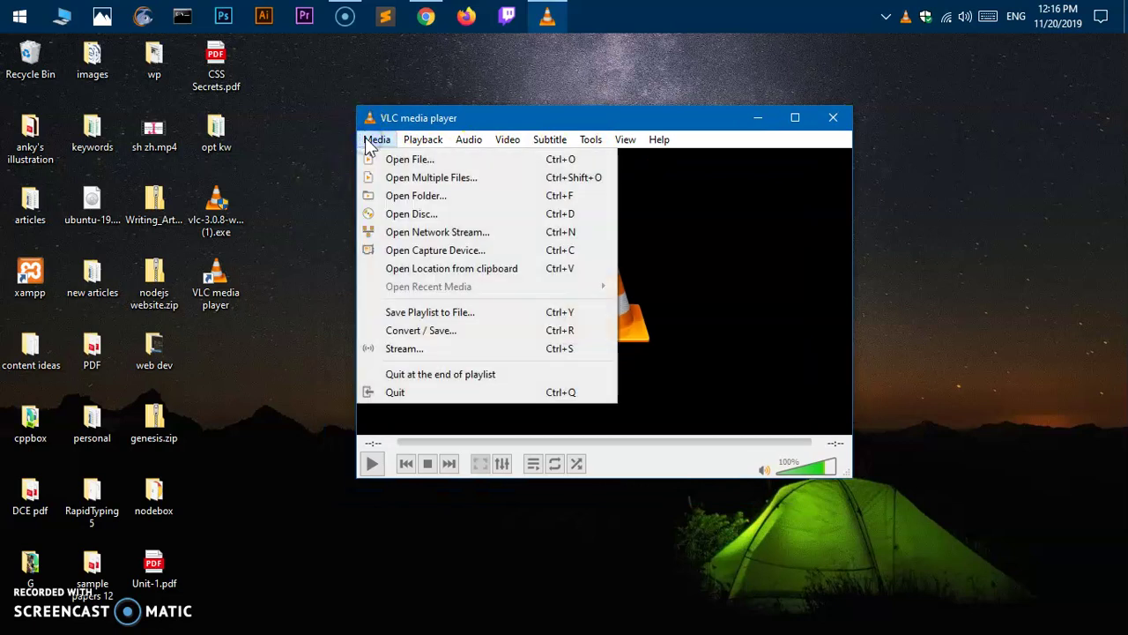
left_click(390, 161)
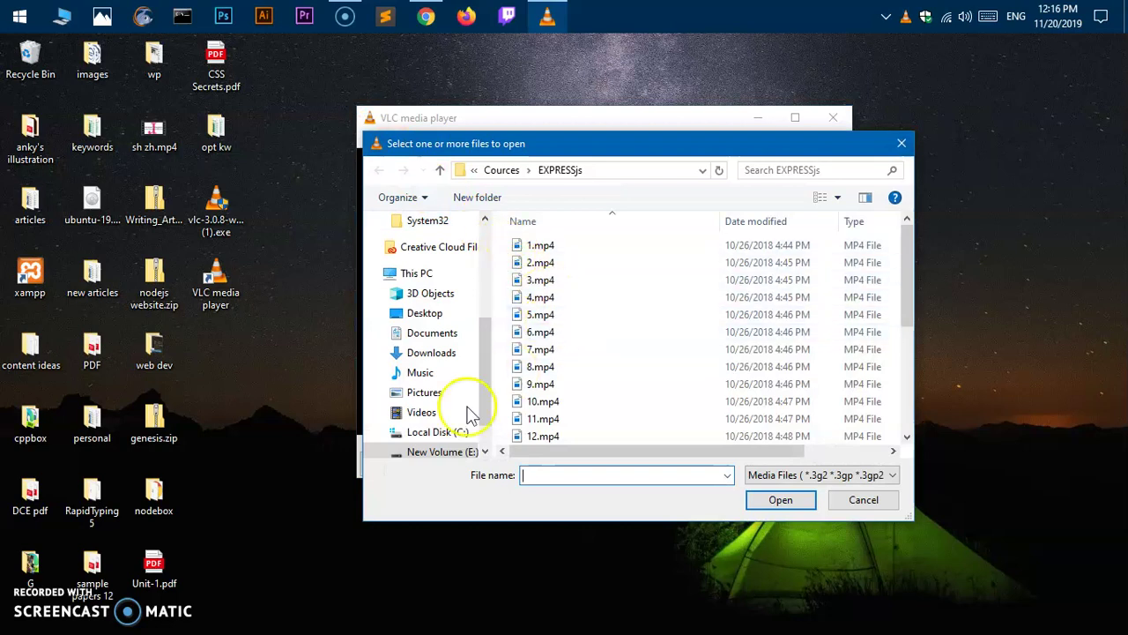
scroll(458, 353, "up", 4)
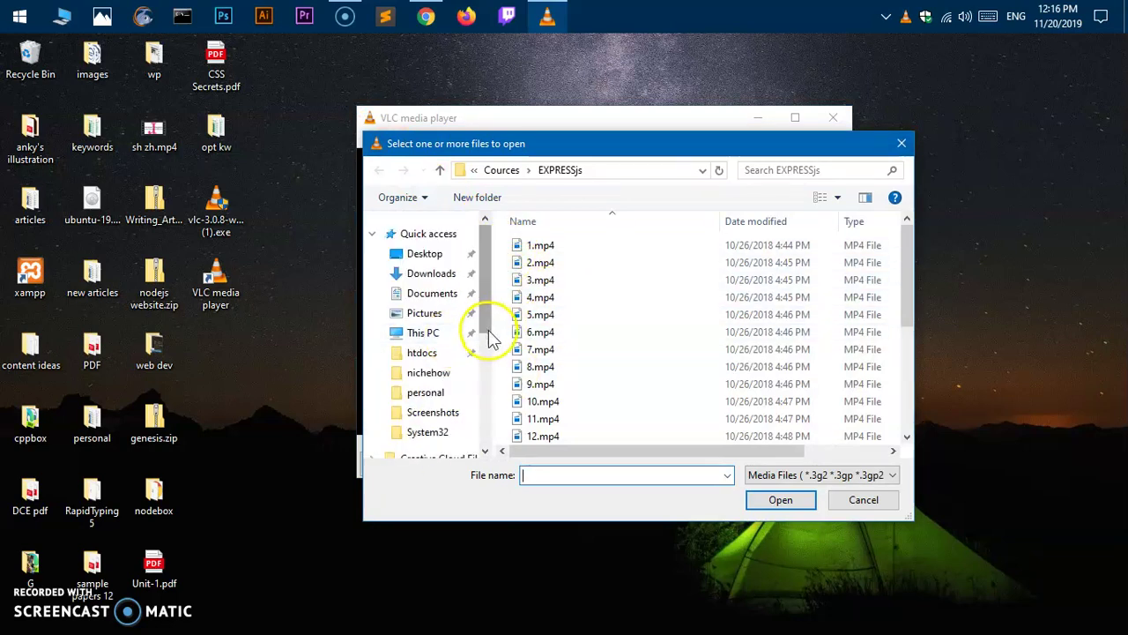
scroll(481, 370, "down", 5)
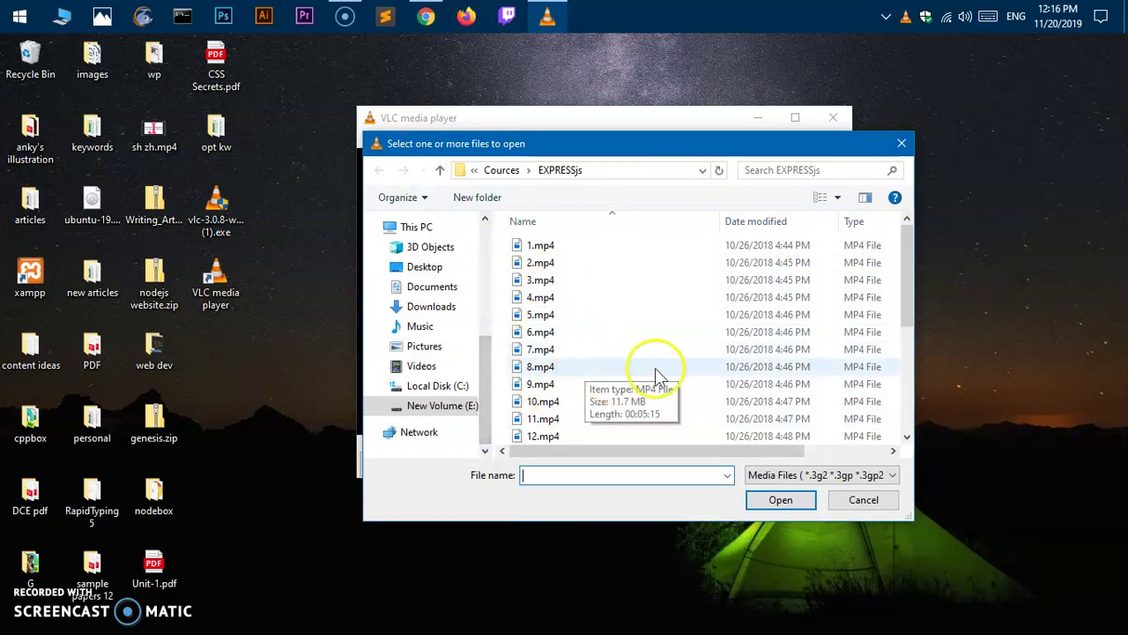
left_click(415, 367)
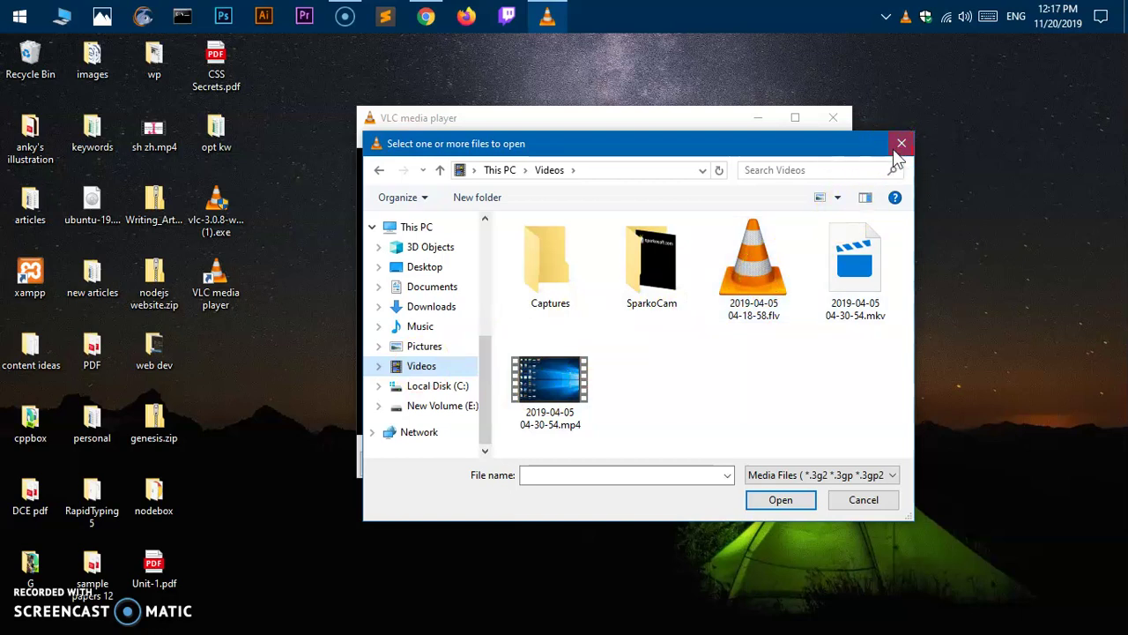
left_click(899, 145)
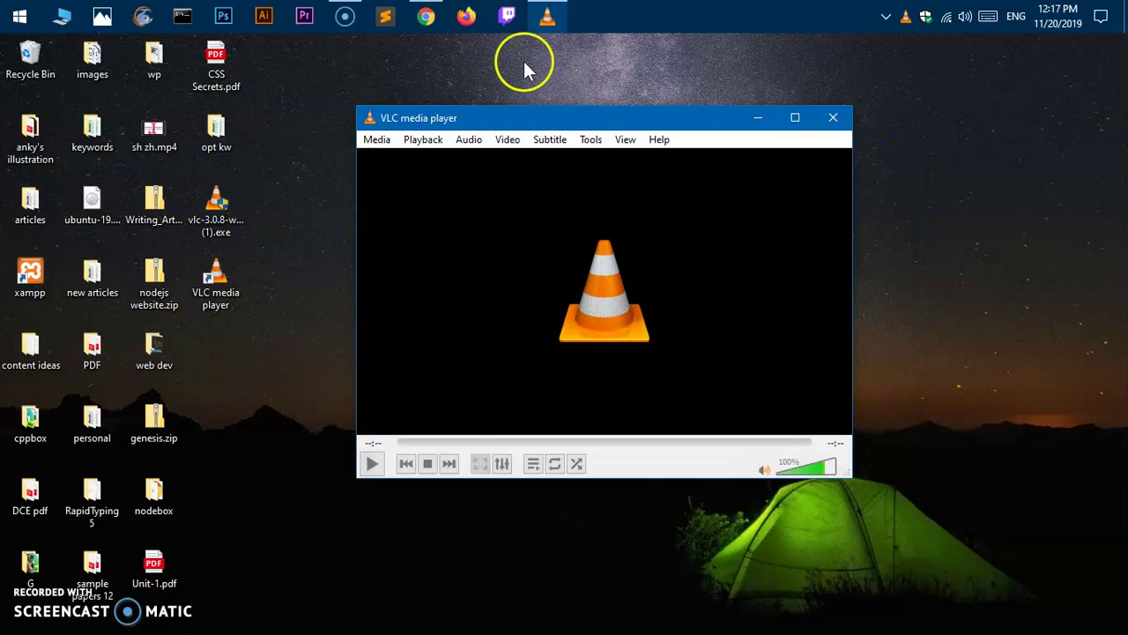
Step: Open youtube.com and soundcloud.com in two new Chrome tabs
left_click(426, 18)
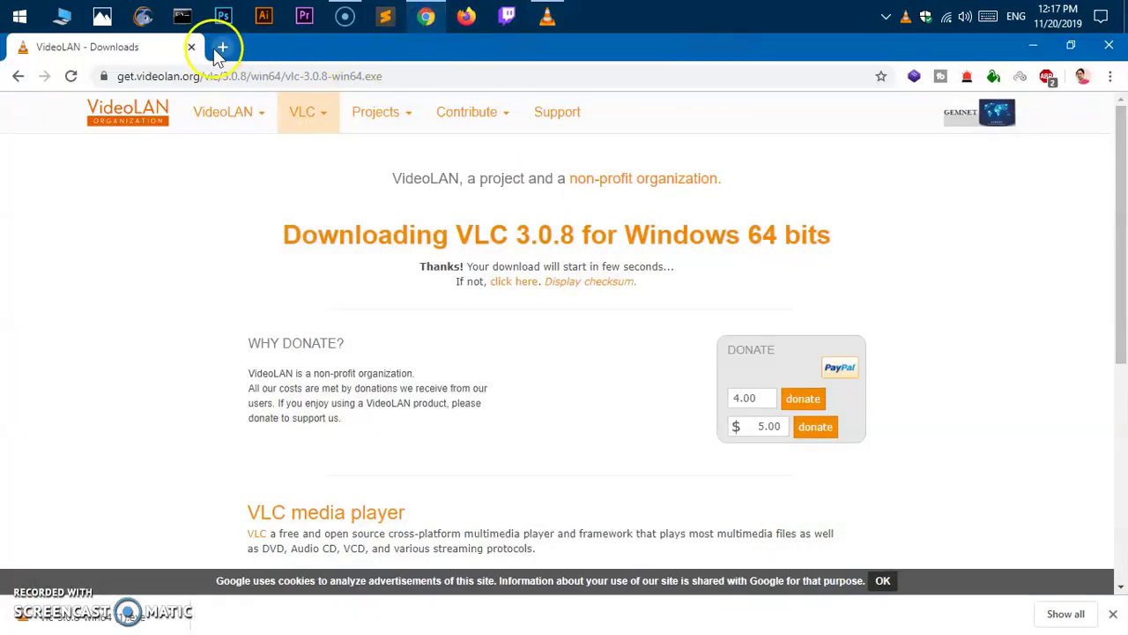
left_click(222, 48)
type("you")
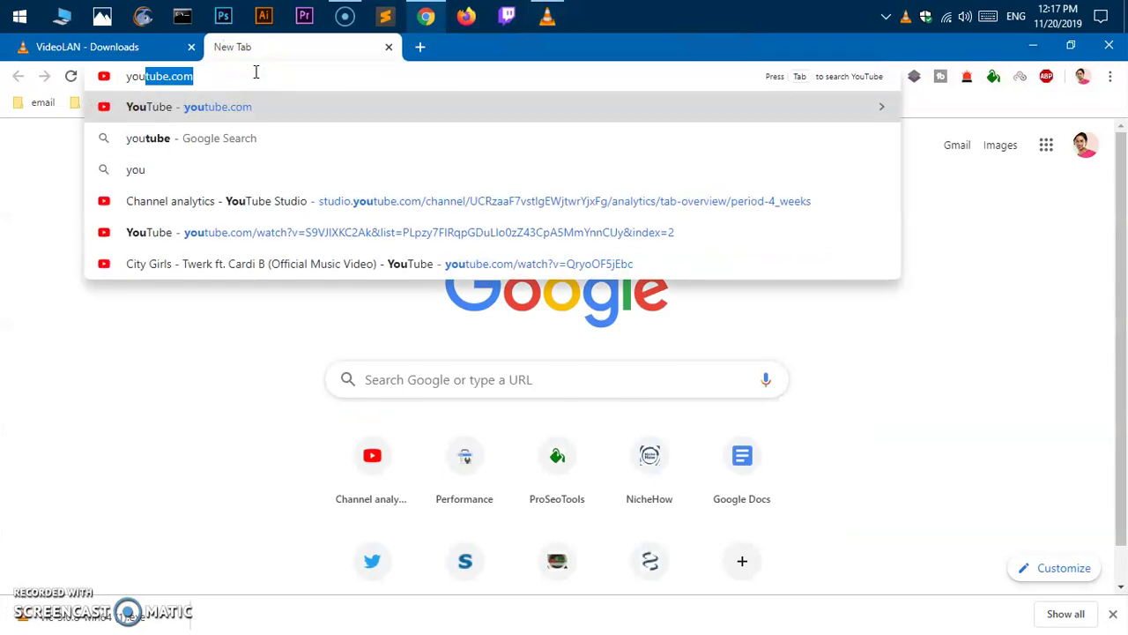
key("Return")
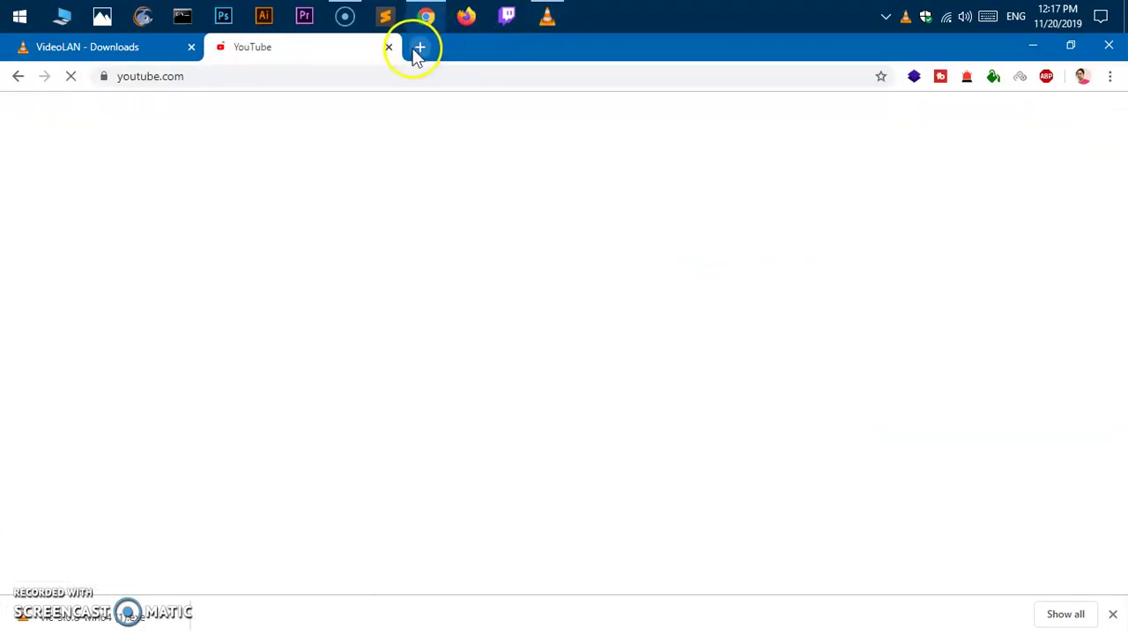
left_click(420, 48)
type("sou")
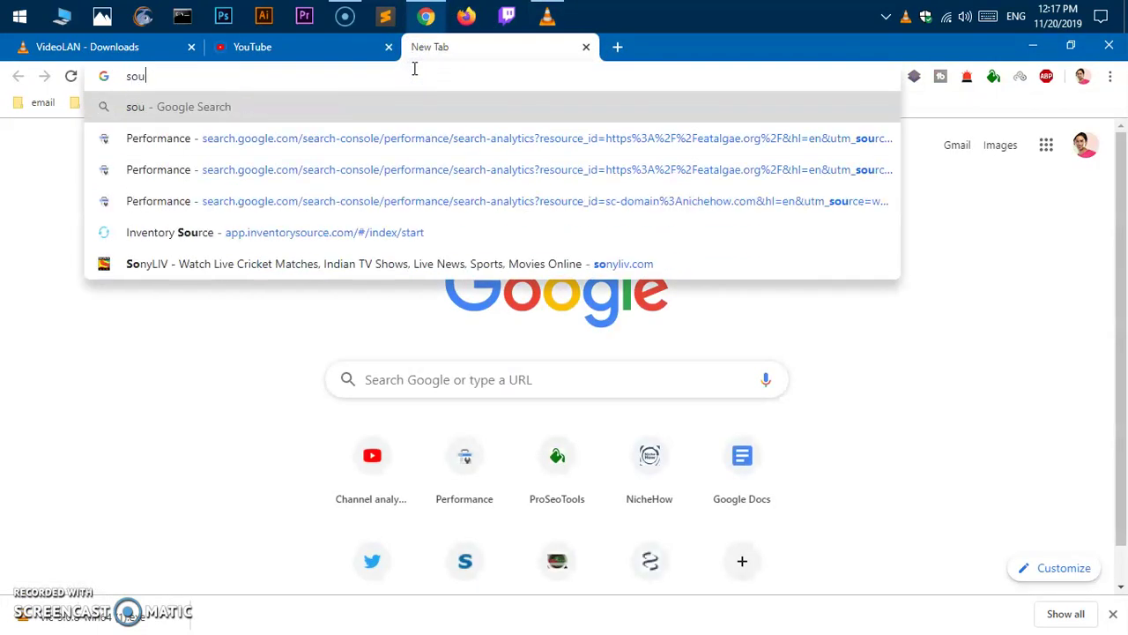
type("nd")
key("Down")
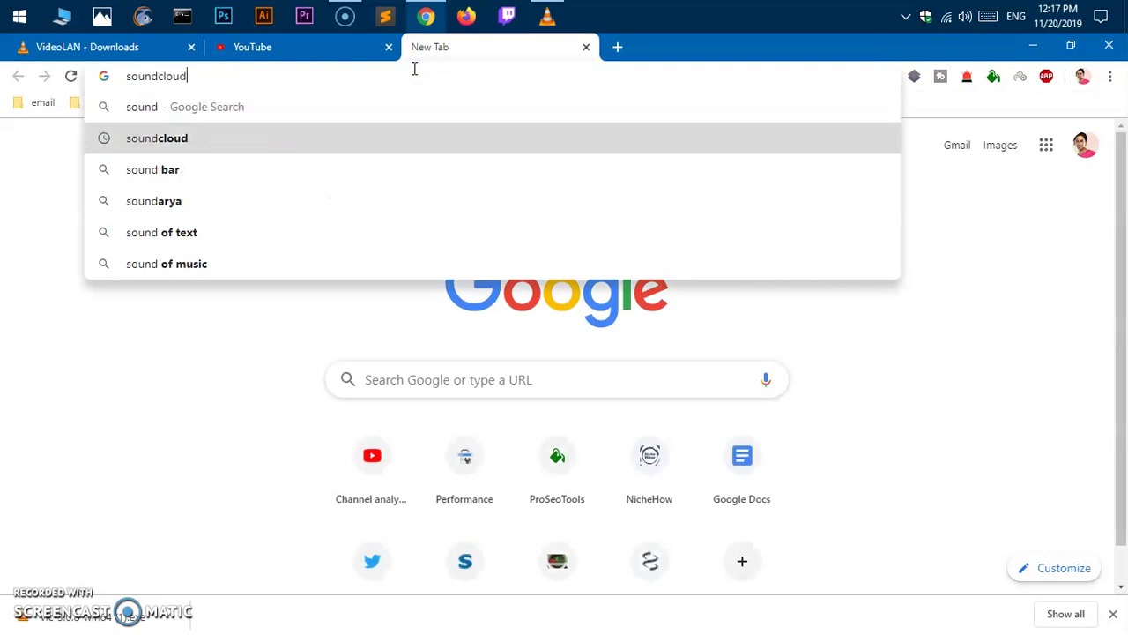
type(".co")
key("Return")
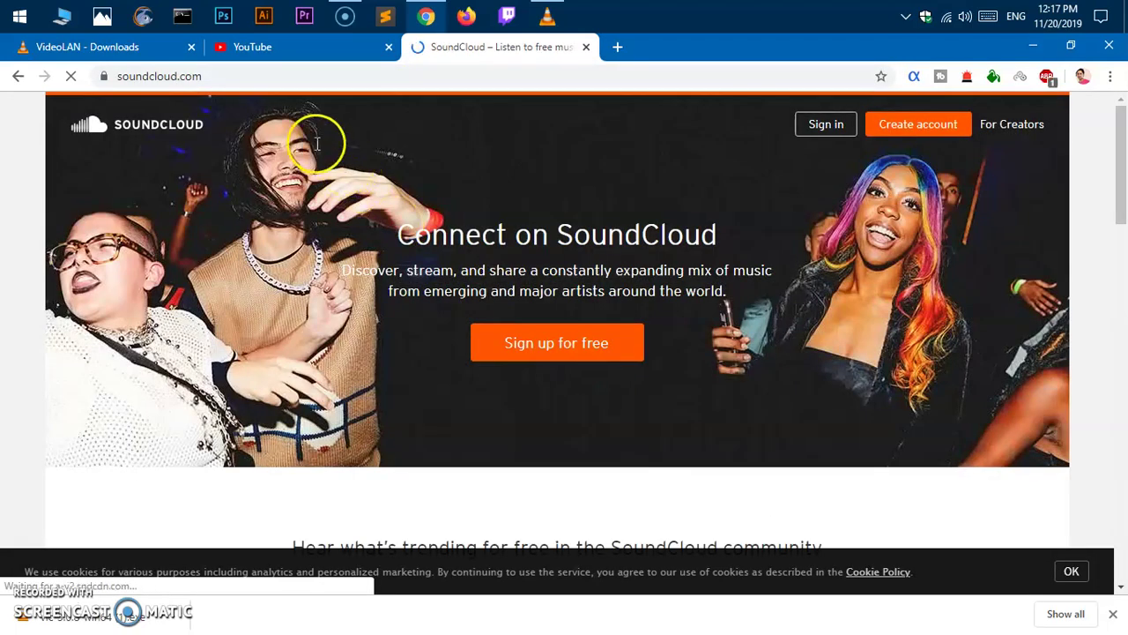
Step: Copy the link address of the TOP 10 video on the YouTube home page
left_click(331, 51)
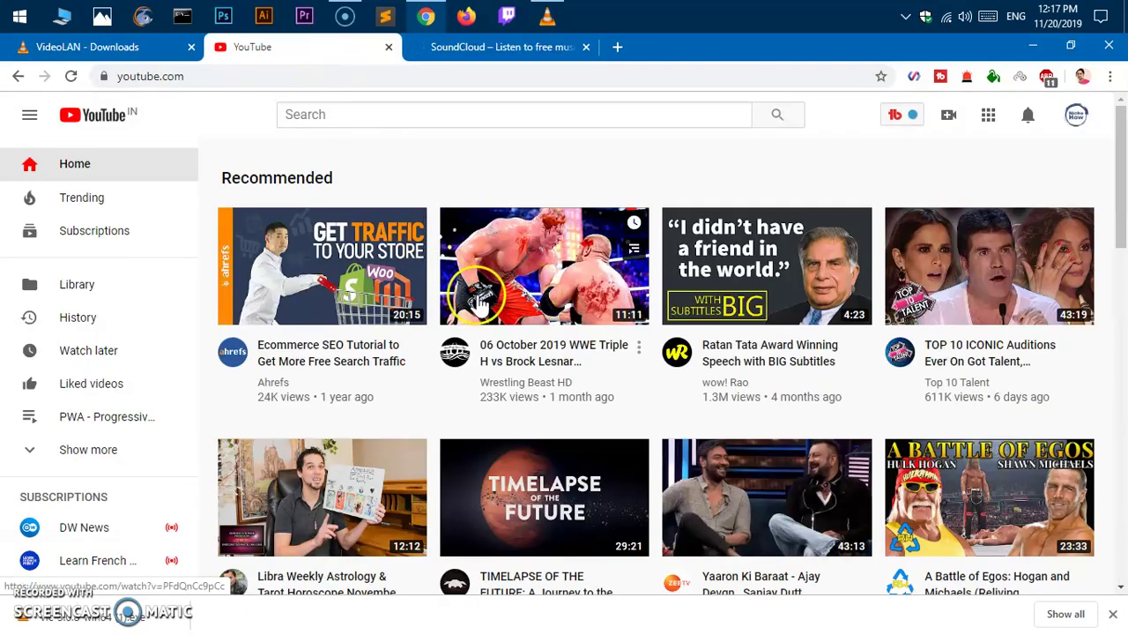
scroll(705, 374, "down", 2)
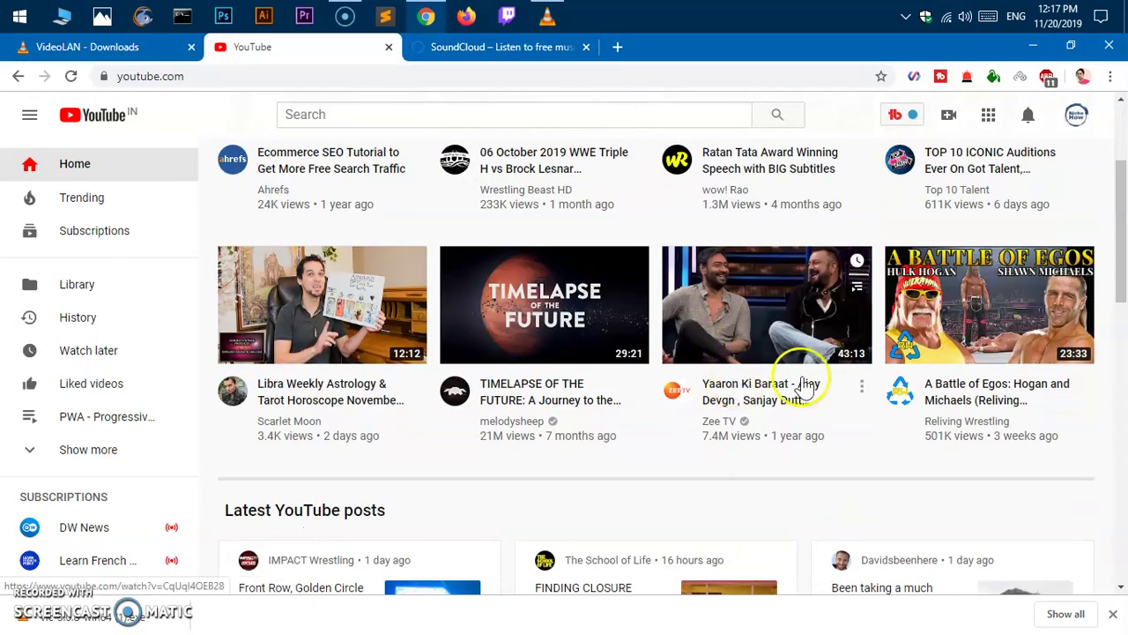
scroll(881, 365, "up", 2)
right_click(969, 253)
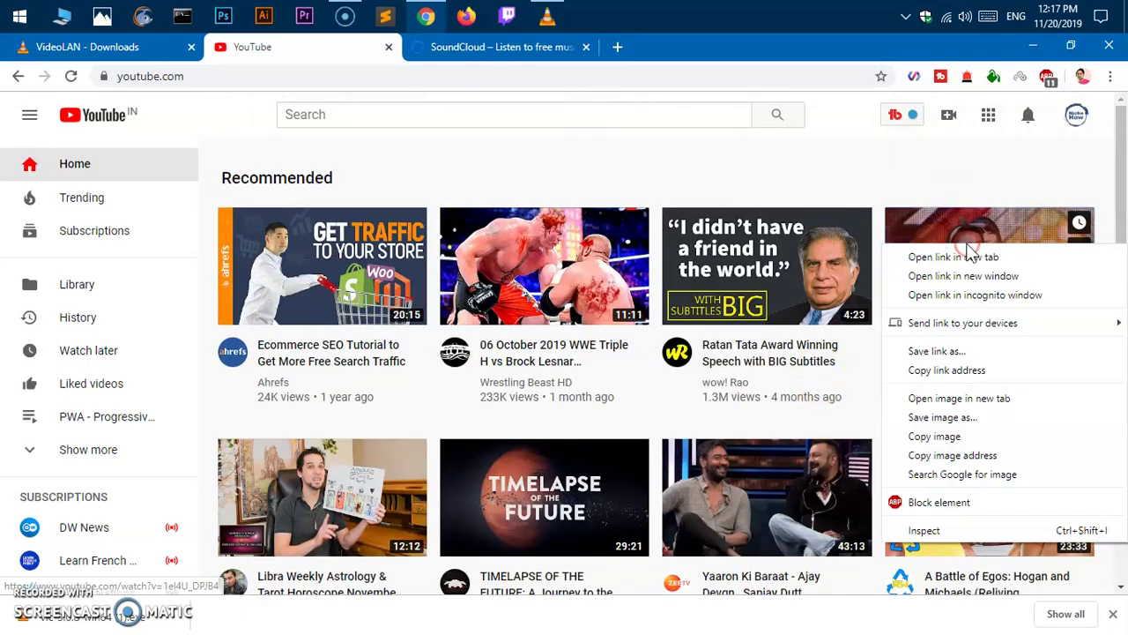
left_click(961, 378)
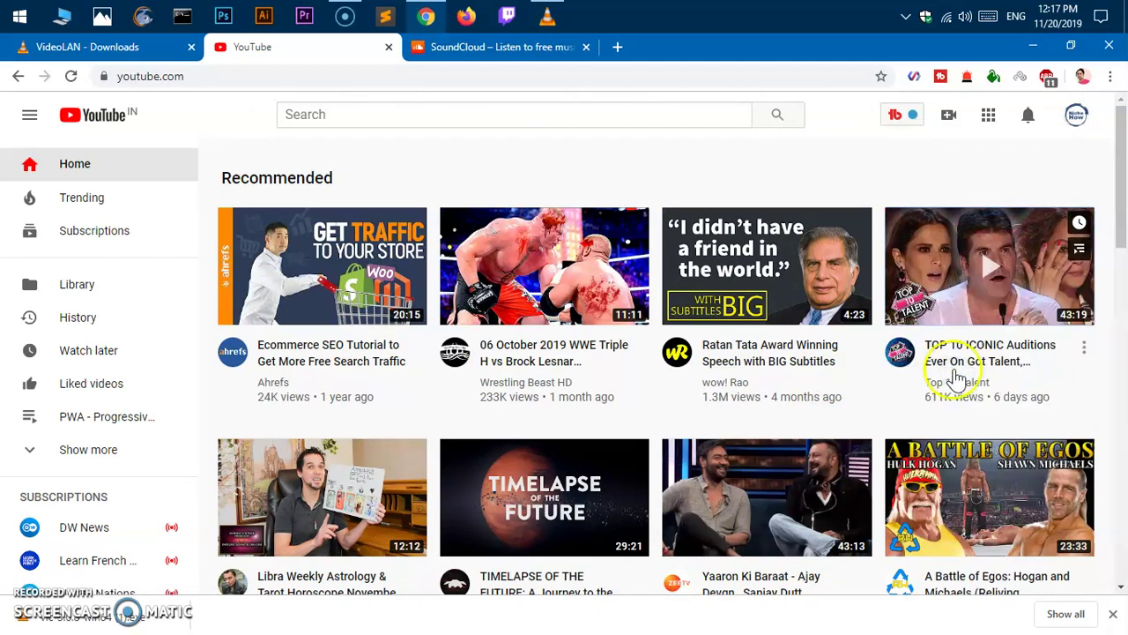
Step: Try the pasted YouTube link in VLC's Open URL prompt, then close it without playing
left_click(549, 18)
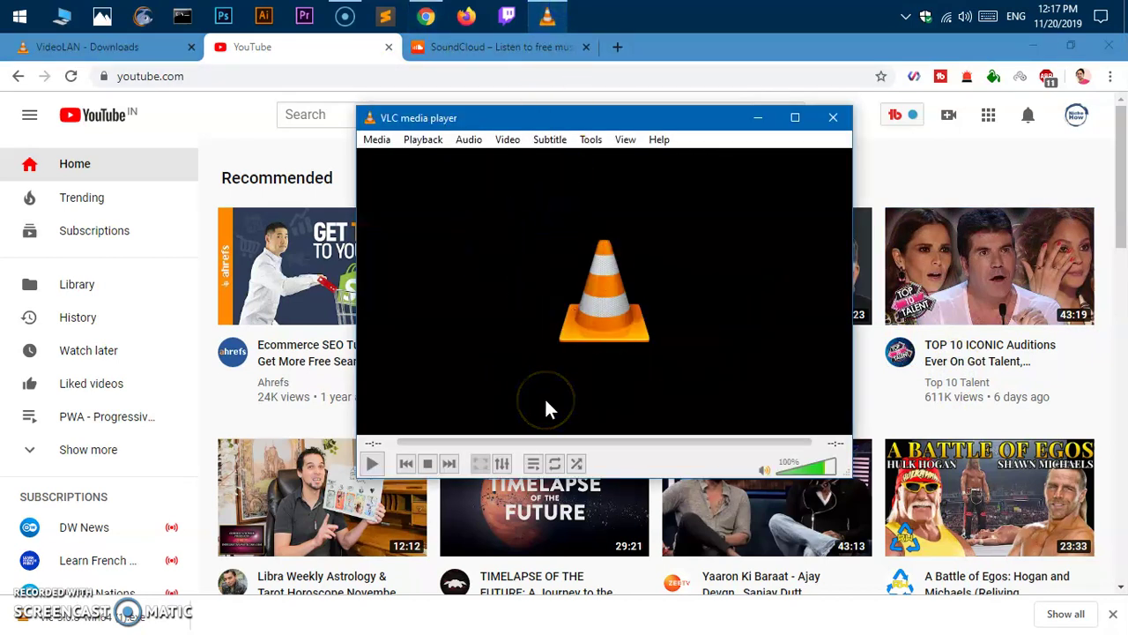
type("https://www.youtube.com/watch?v=1eI4U_DPJB4")
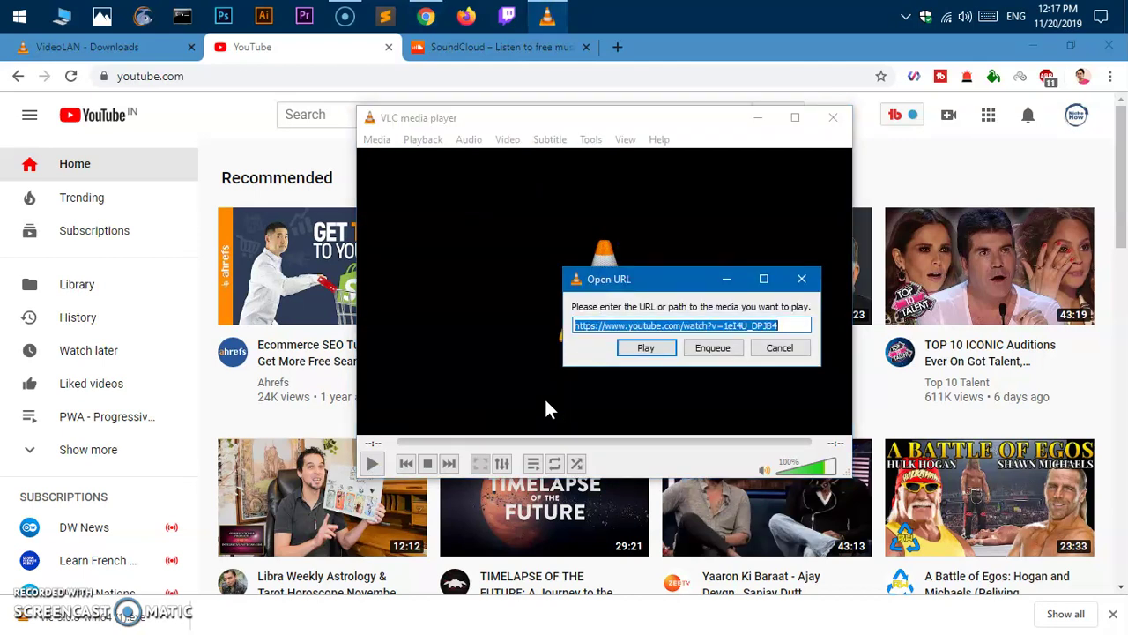
left_click(646, 350)
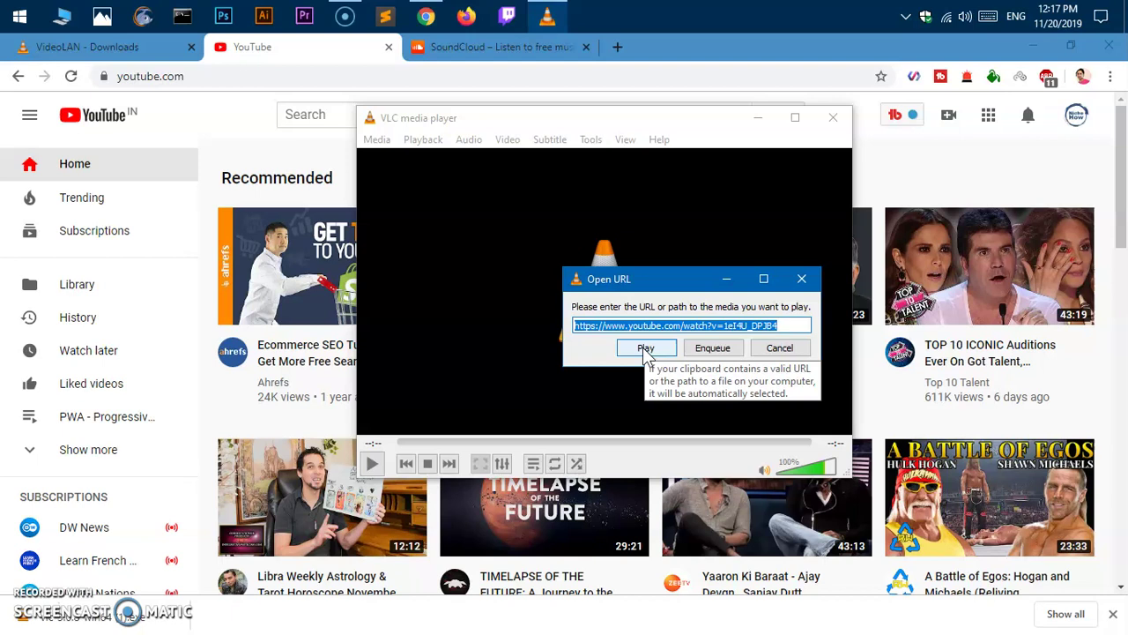
left_click(712, 345)
left_click(679, 367)
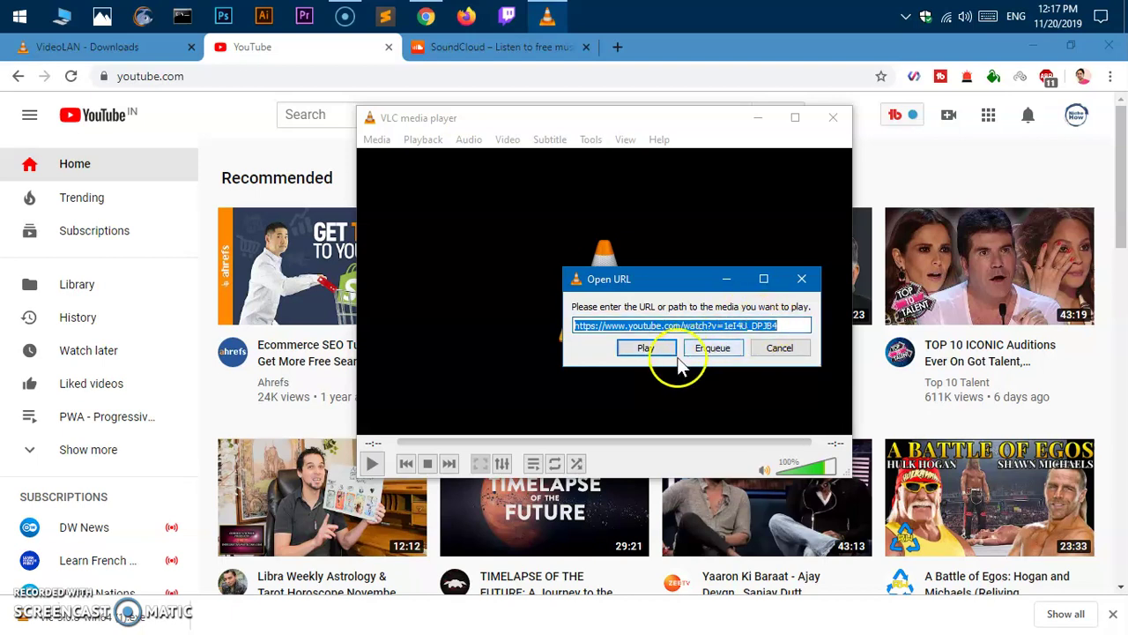
left_click(802, 278)
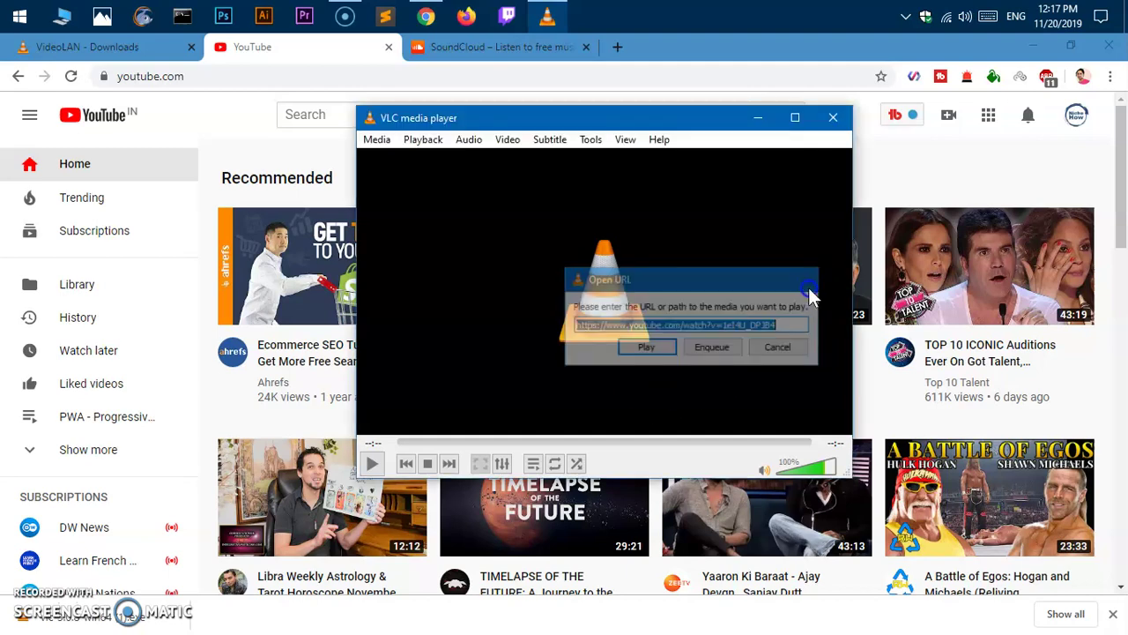
Step: Open SoundCloud's Hot Now track page and select its soundcloud.com/nba-youngboy/hot-now address
left_click(529, 48)
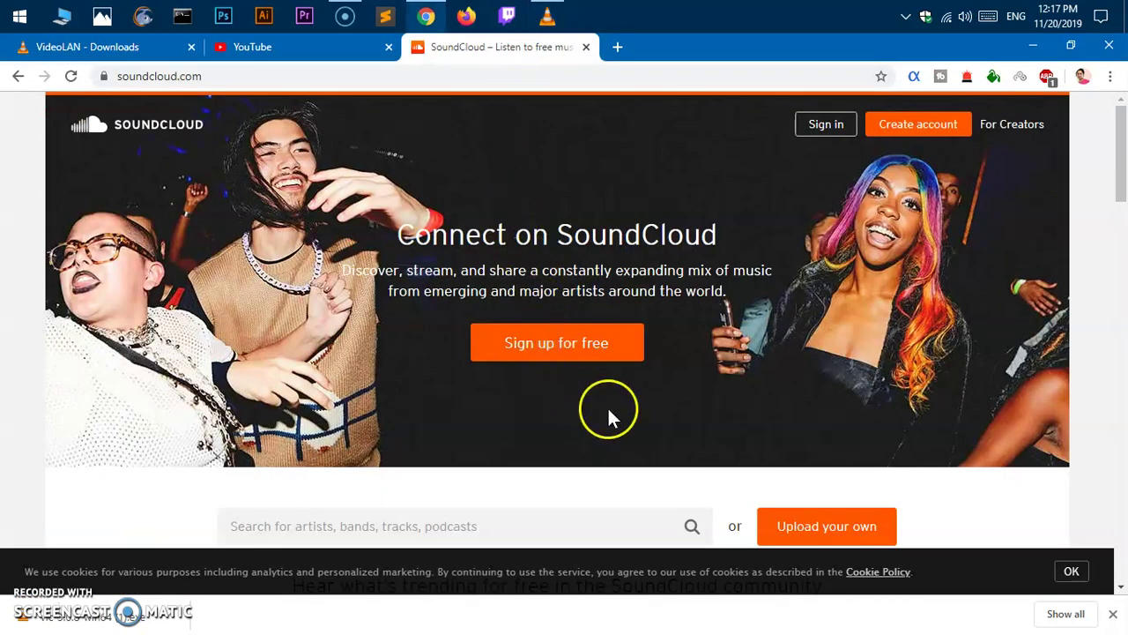
scroll(692, 445, "down", 10)
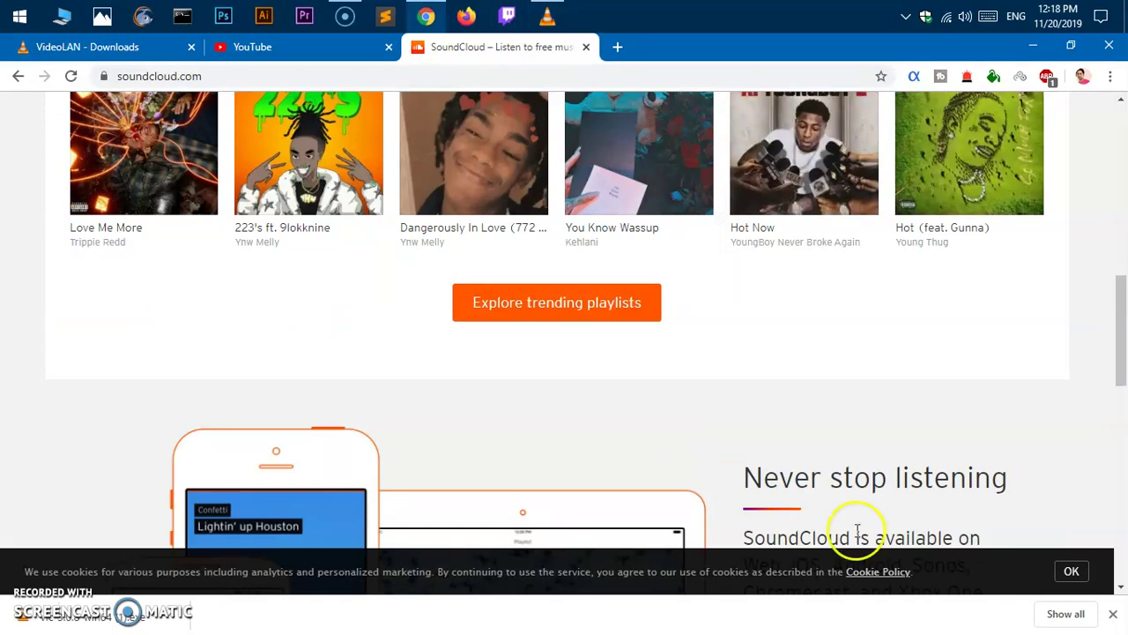
mouse_move(805, 196)
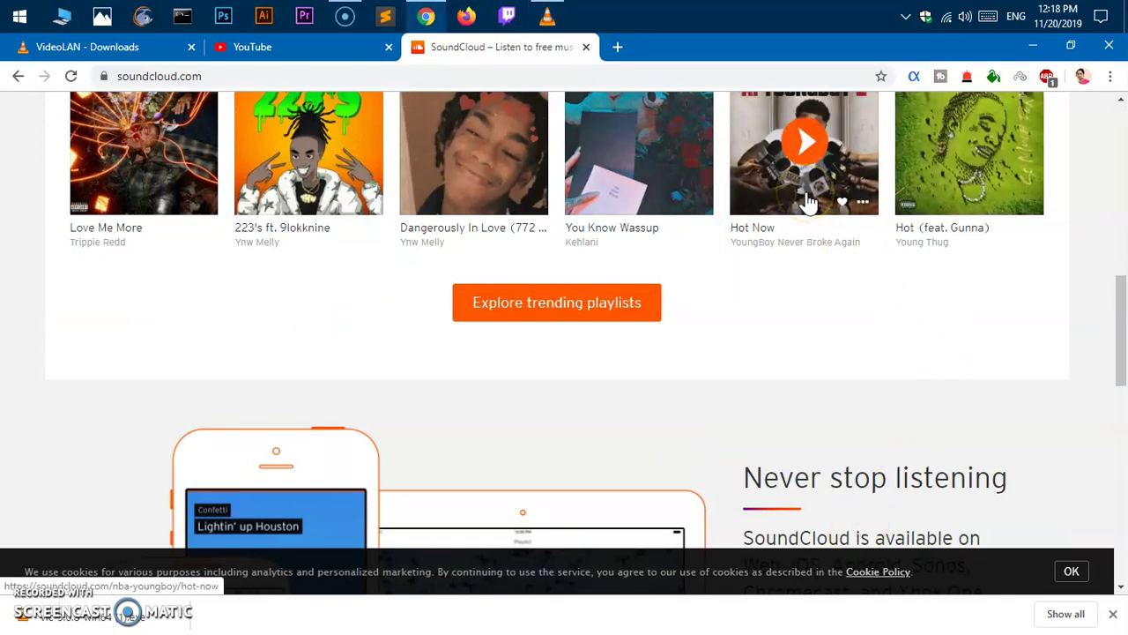
left_click(808, 201)
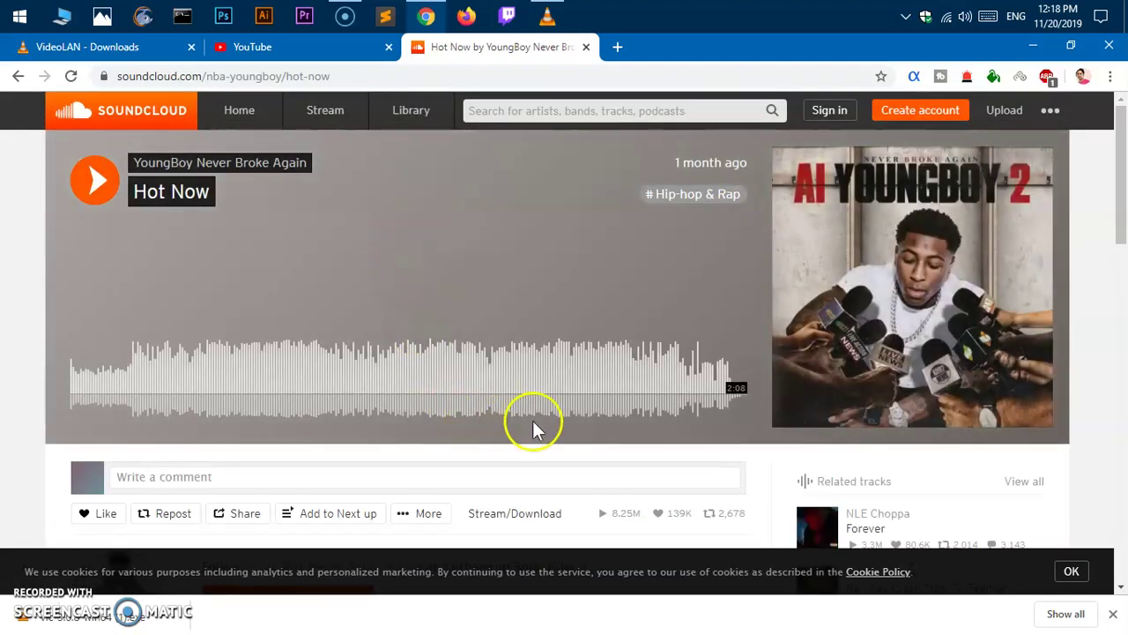
scroll(621, 422, "down", 2)
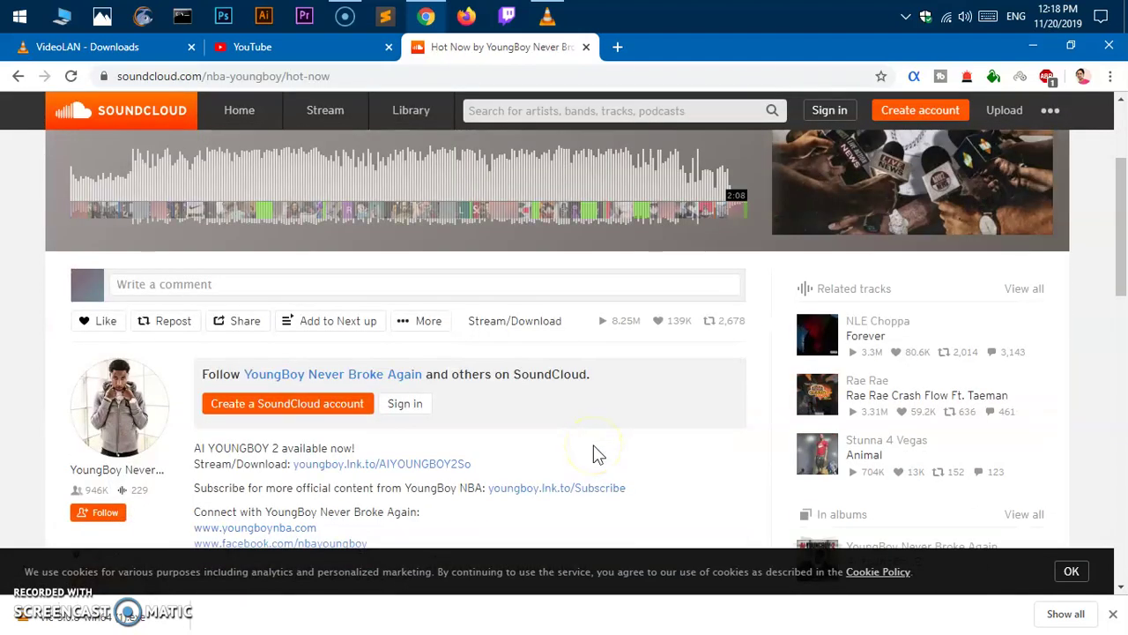
scroll(700, 537, "down", 2)
scroll(700, 523, "up", 4)
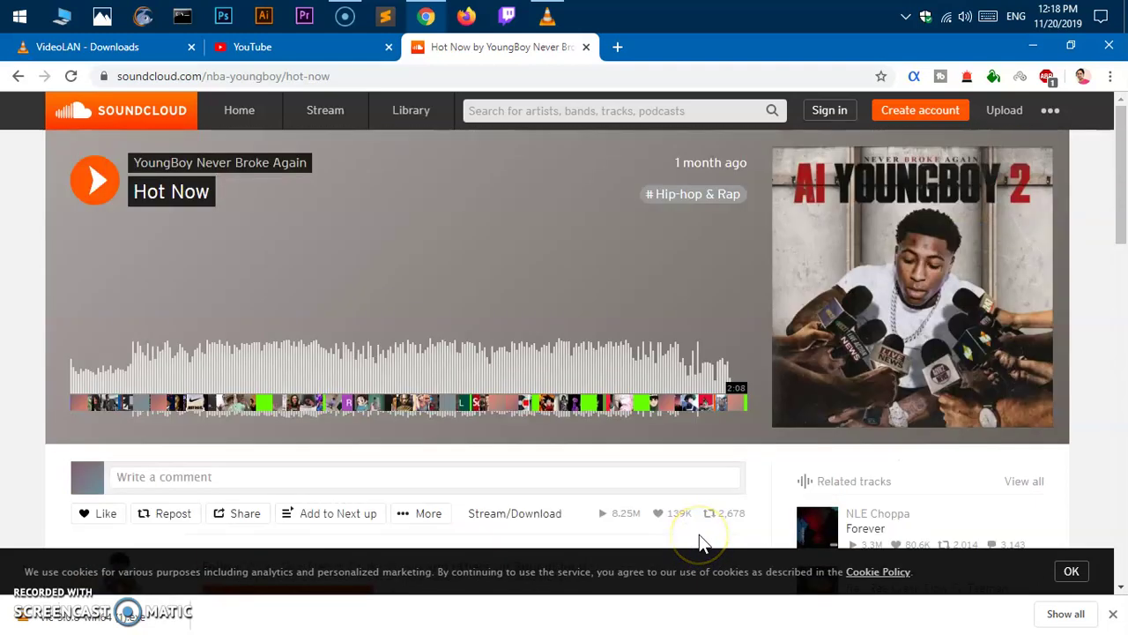
left_click(361, 77)
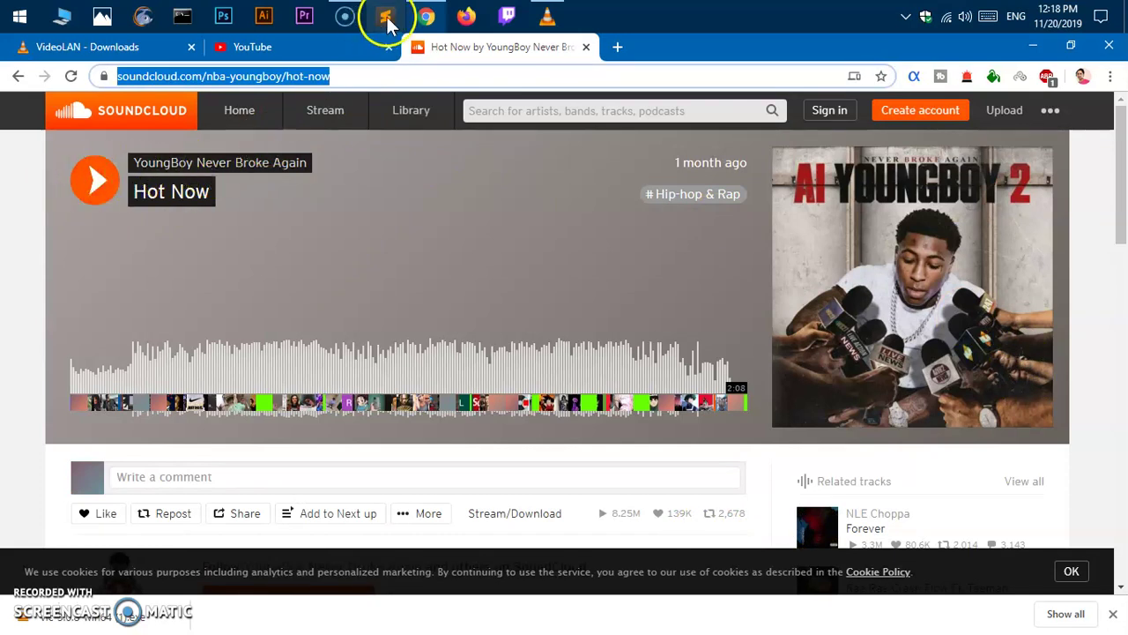
Step: Stream the 02:08 Hot Now track URL in VLC, pause it, and close VLC
left_click(561, 16)
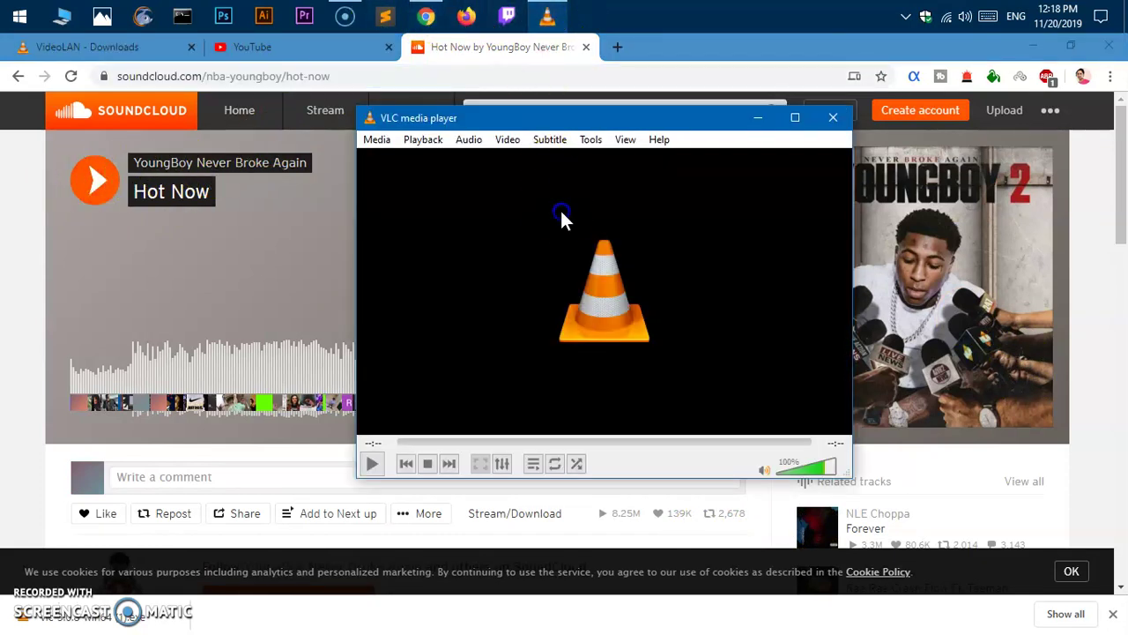
key("ctrl+n")
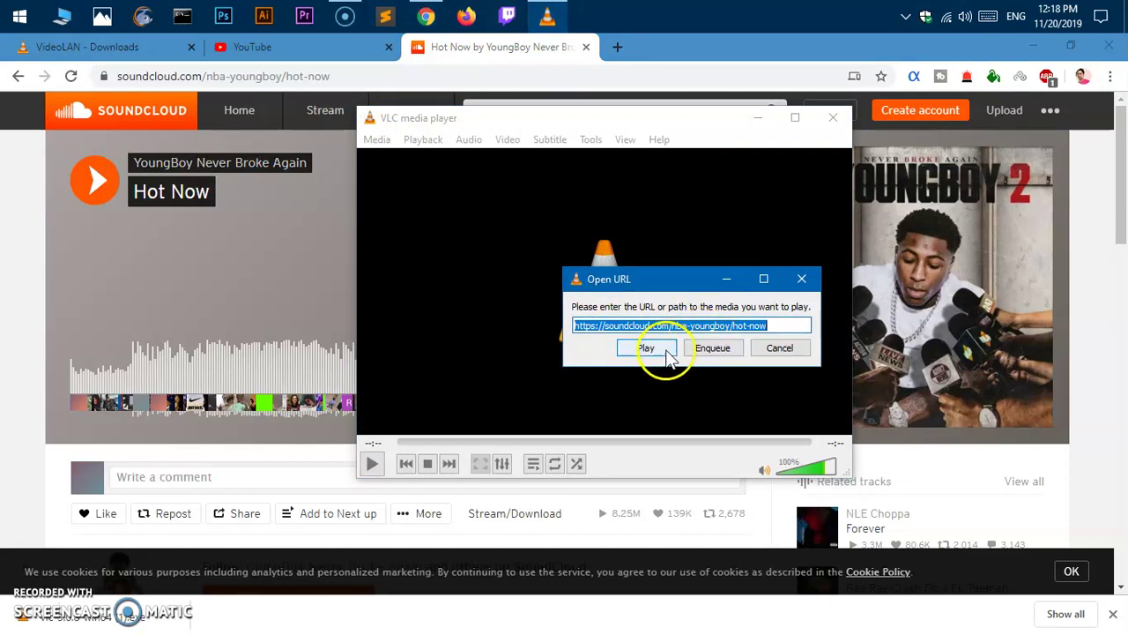
left_click(653, 348)
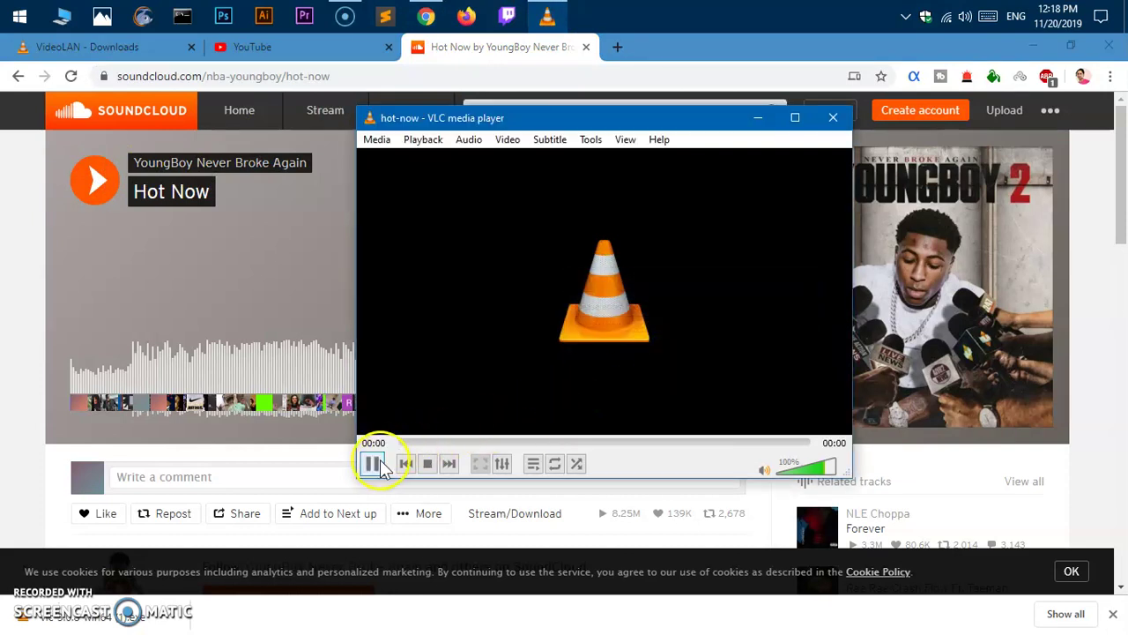
left_click(374, 464)
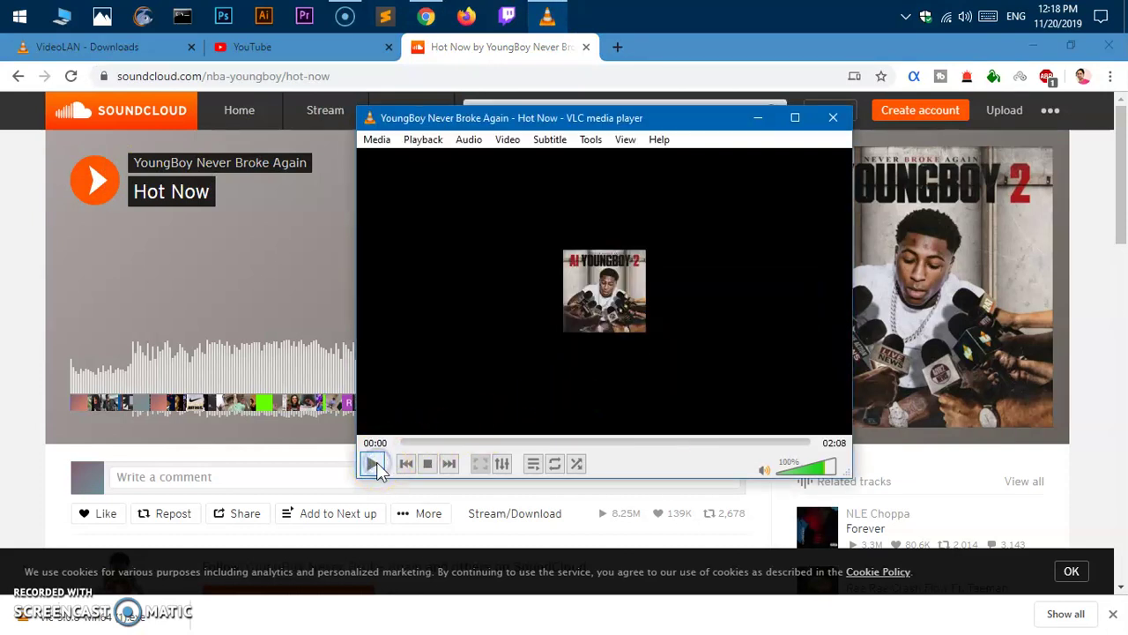
left_click(377, 469)
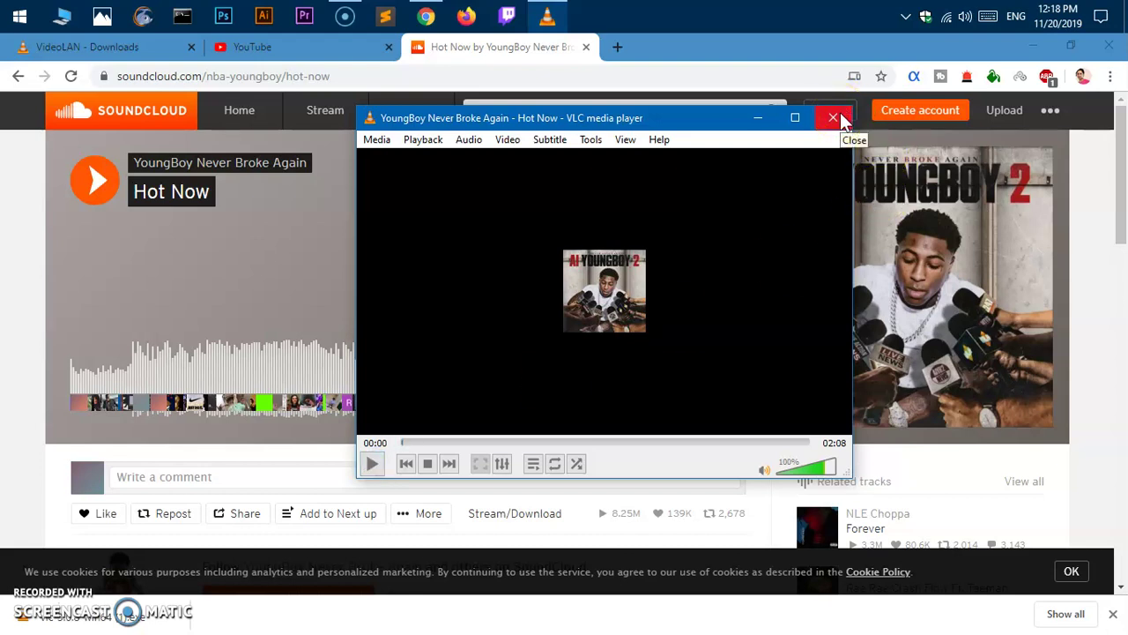
left_click(833, 117)
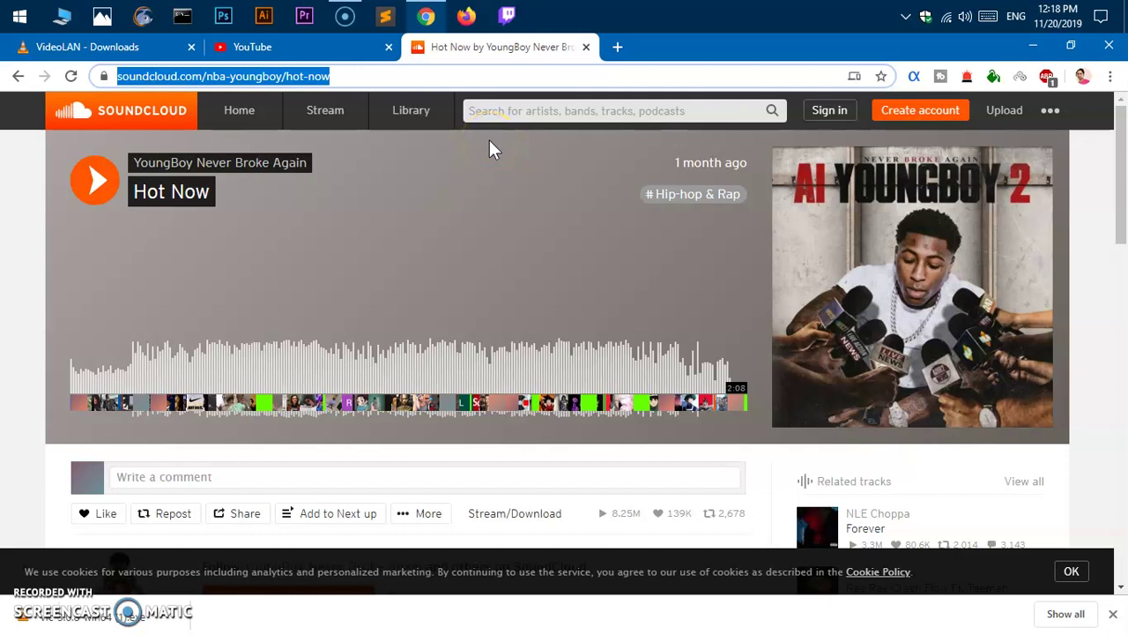
Step: Close the SoundCloud and YouTube tabs, keeping only the VideoLAN VLC 3.0.8 download page
left_click(586, 47)
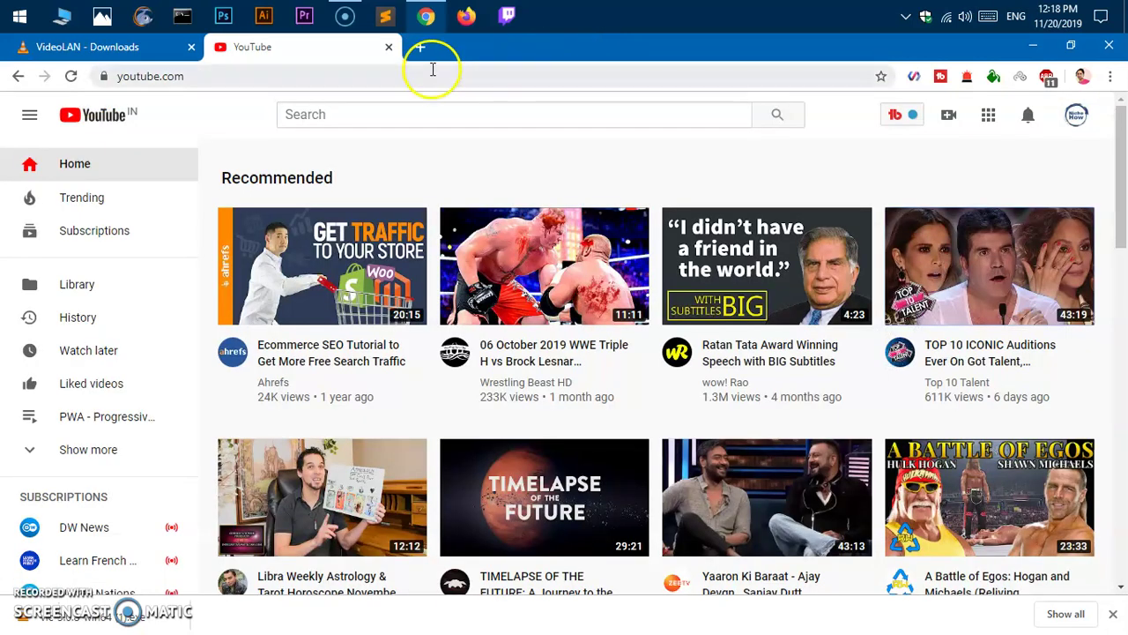
left_click(389, 47)
mouse_move(381, 112)
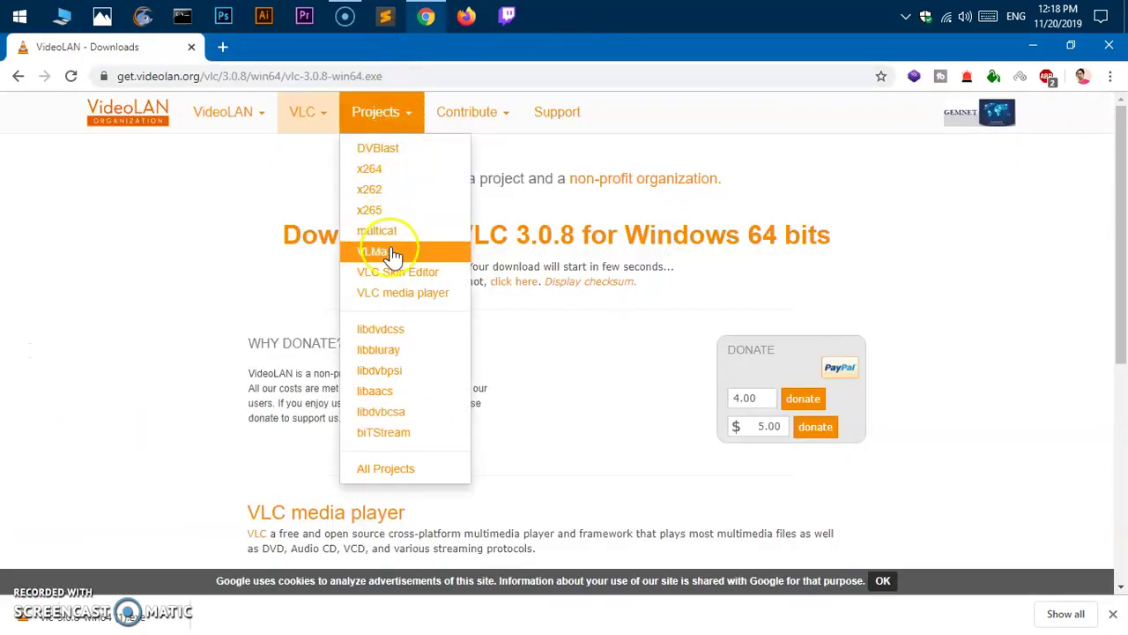